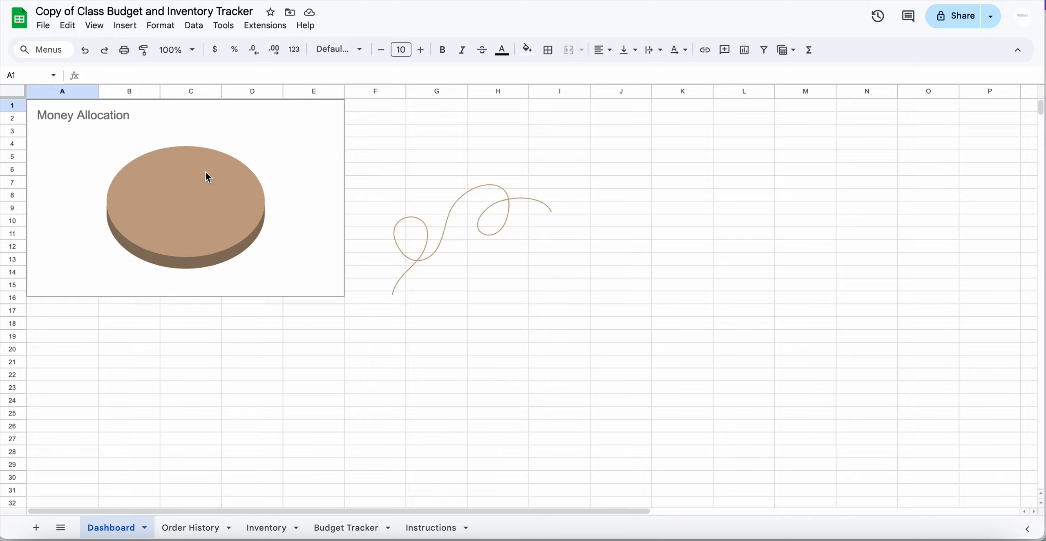
Drag the Money Allocation pie chart down to row 13, below the category spending table
click(168, 208)
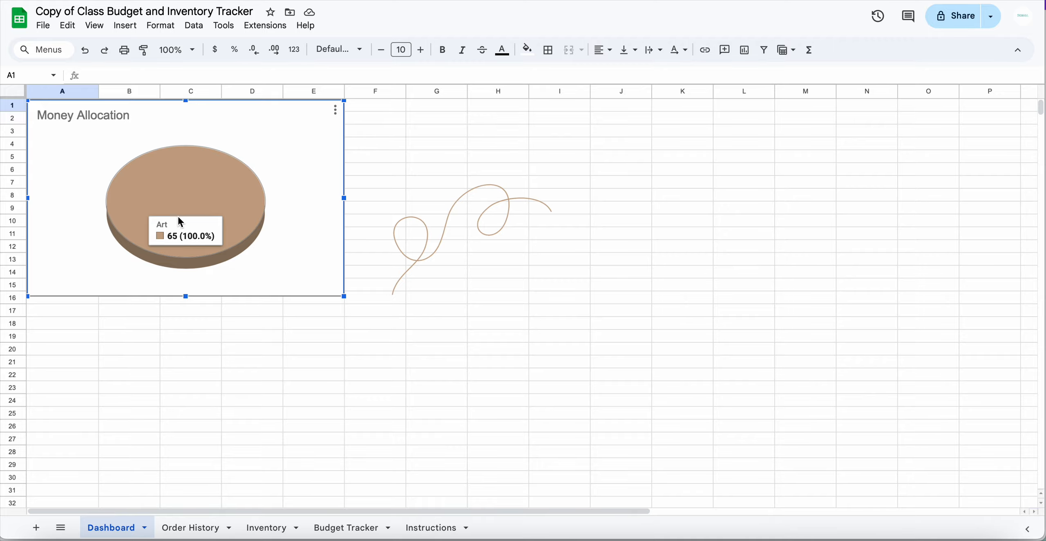
drag(180, 198, 178, 355)
click(433, 362)
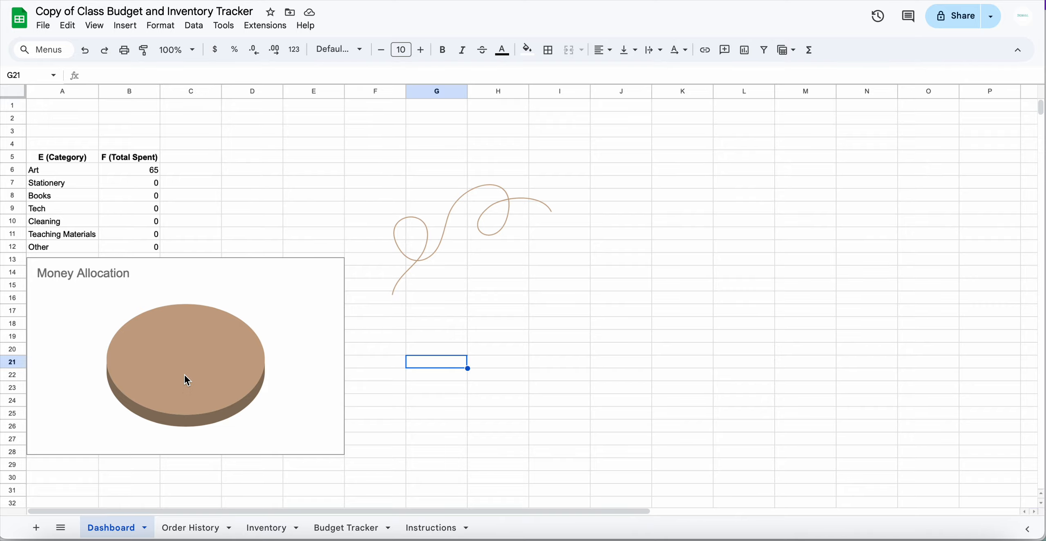
click(196, 529)
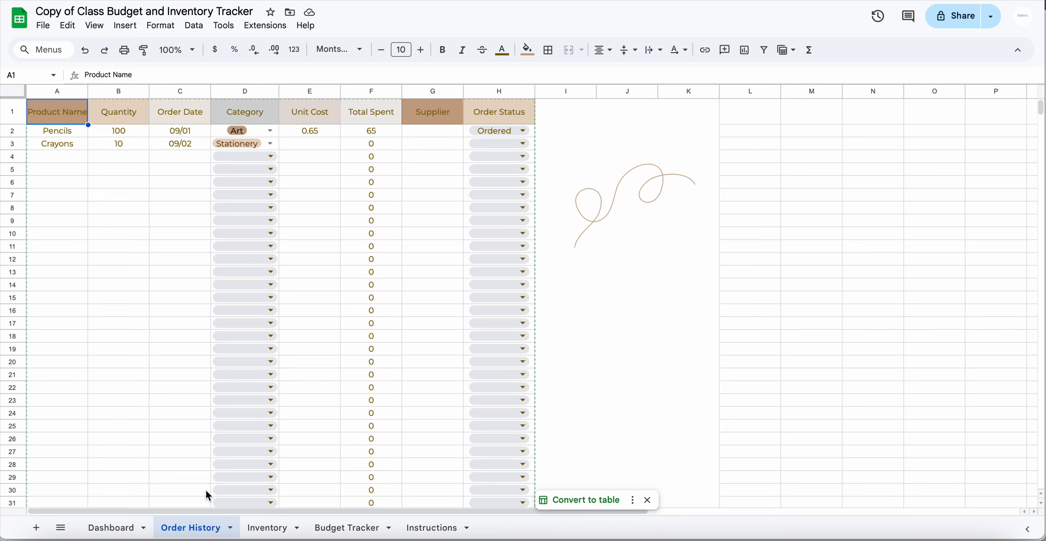
Enter iTunes, quantity 1 and order date 09/10 in row 4 of Order History
click(58, 162)
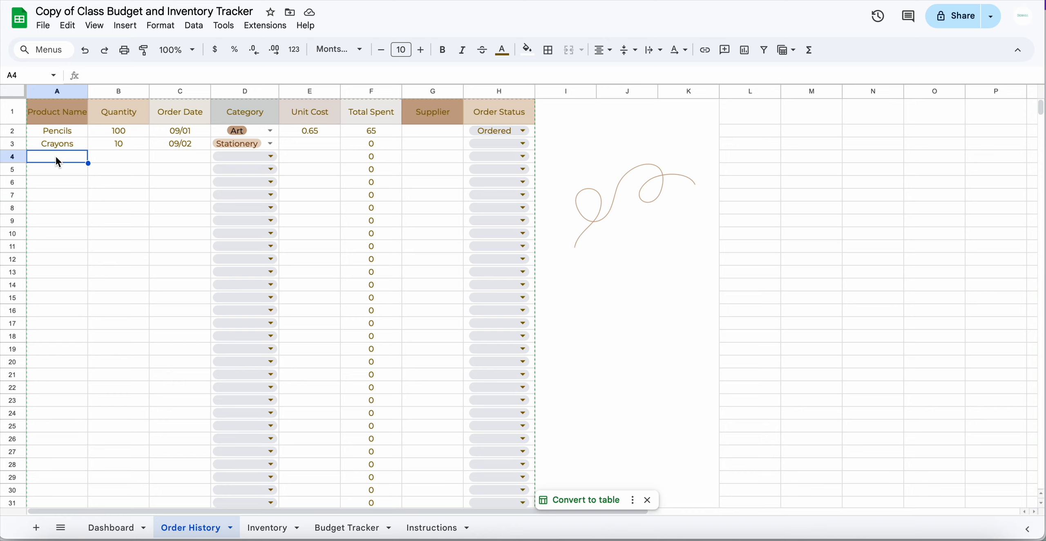
text(iTunes)
key(Tab)
text(1)
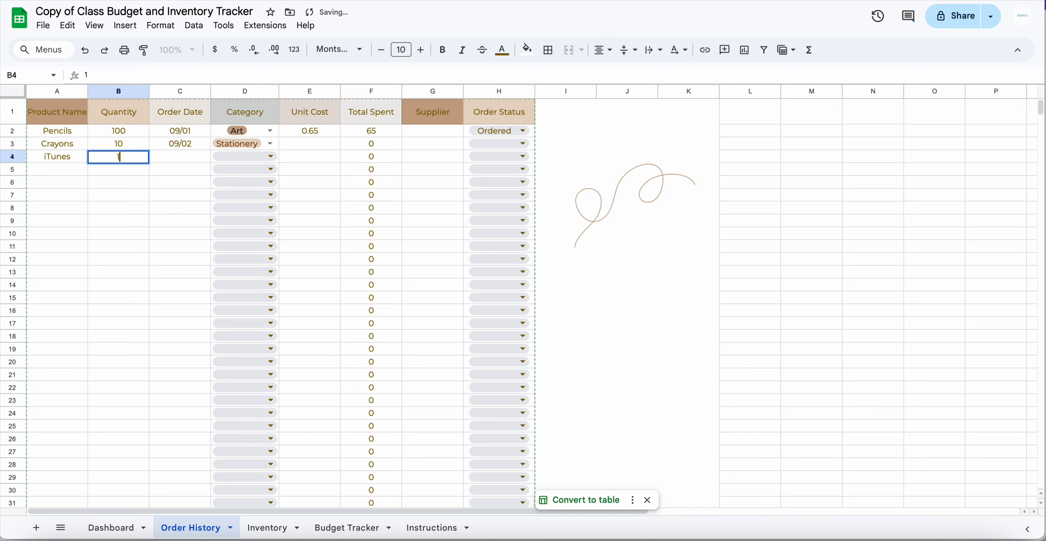
key(Tab)
text(09)
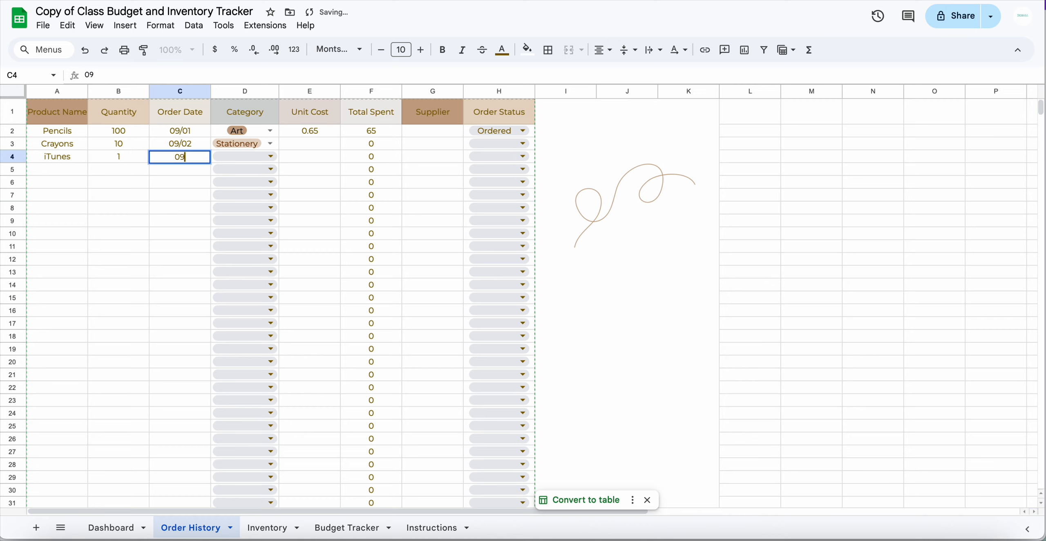
text(/10)
key(Tab)
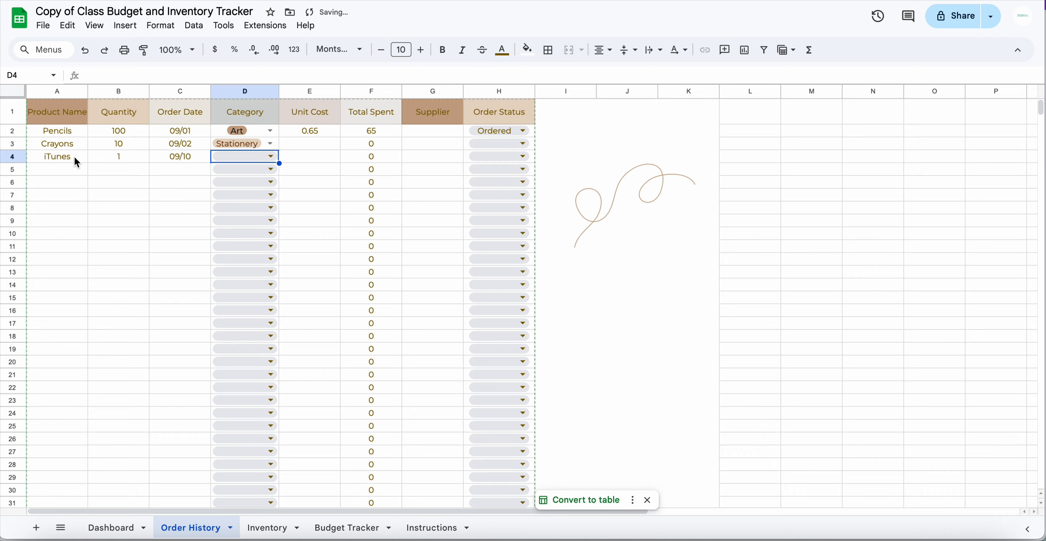
Set the iTunes order's category in D4 to Tech
click(271, 162)
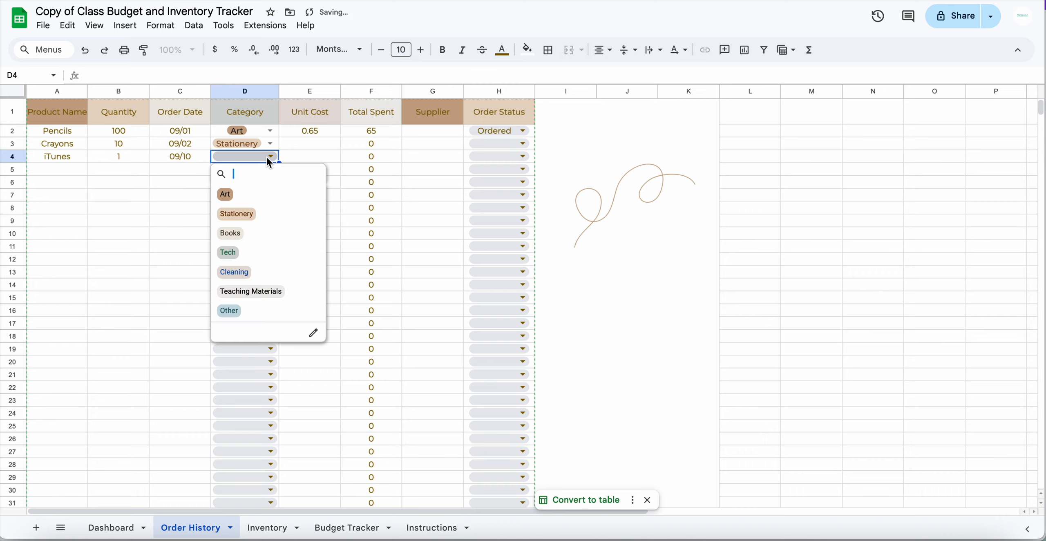
click(243, 254)
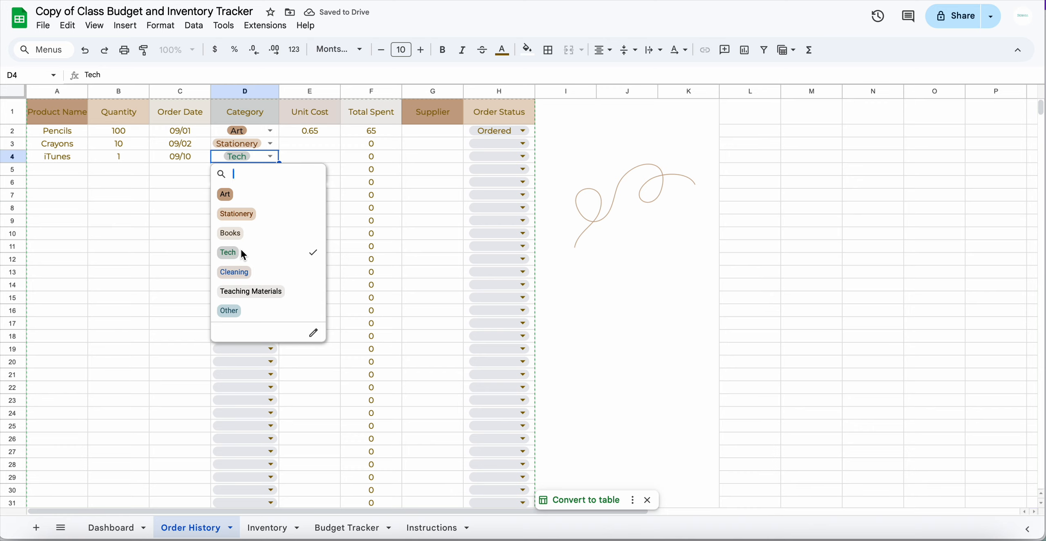
click(241, 251)
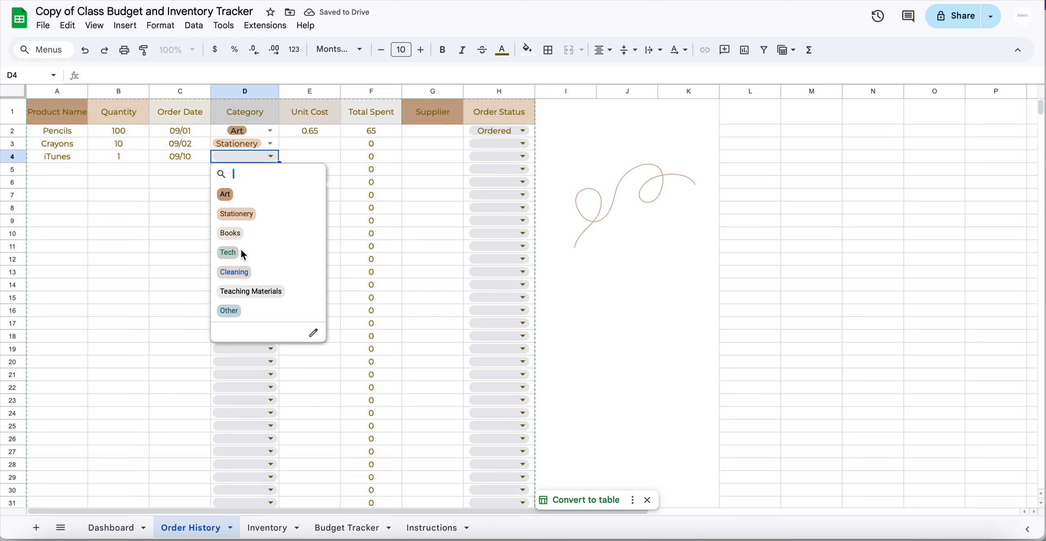
click(241, 251)
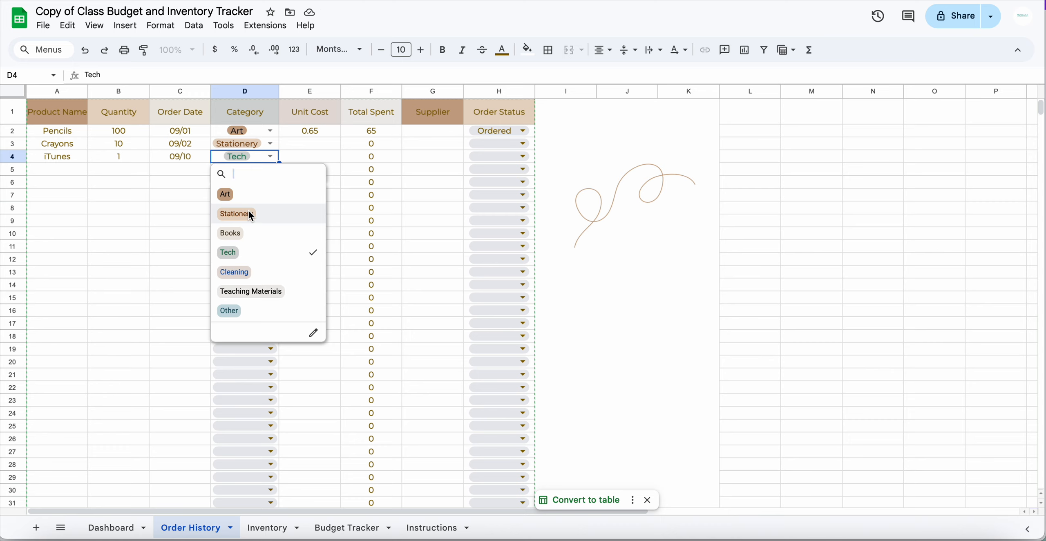
click(322, 162)
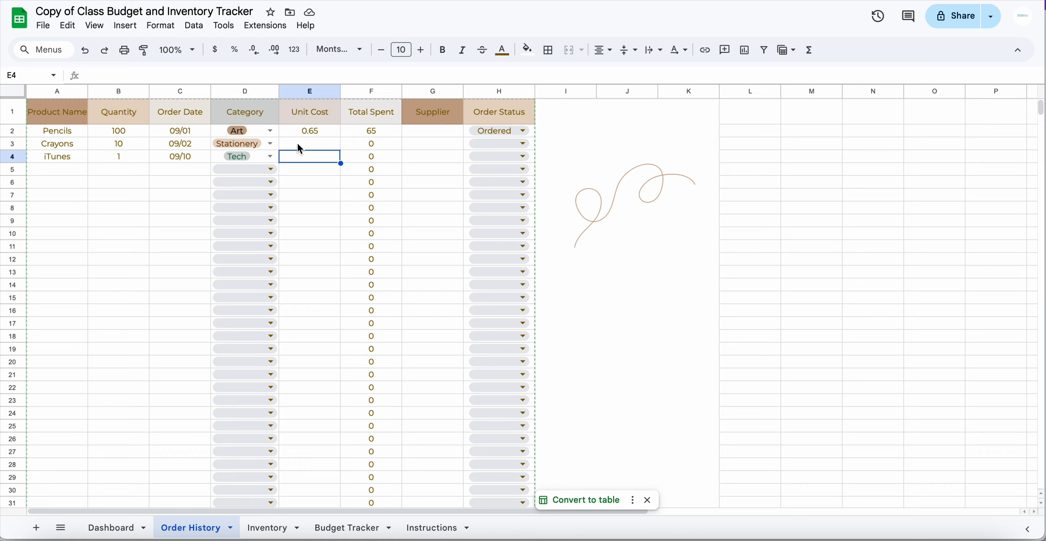
Enter a 27.99 unit cost and Apple as supplier for the iTunes order
text(27.99)
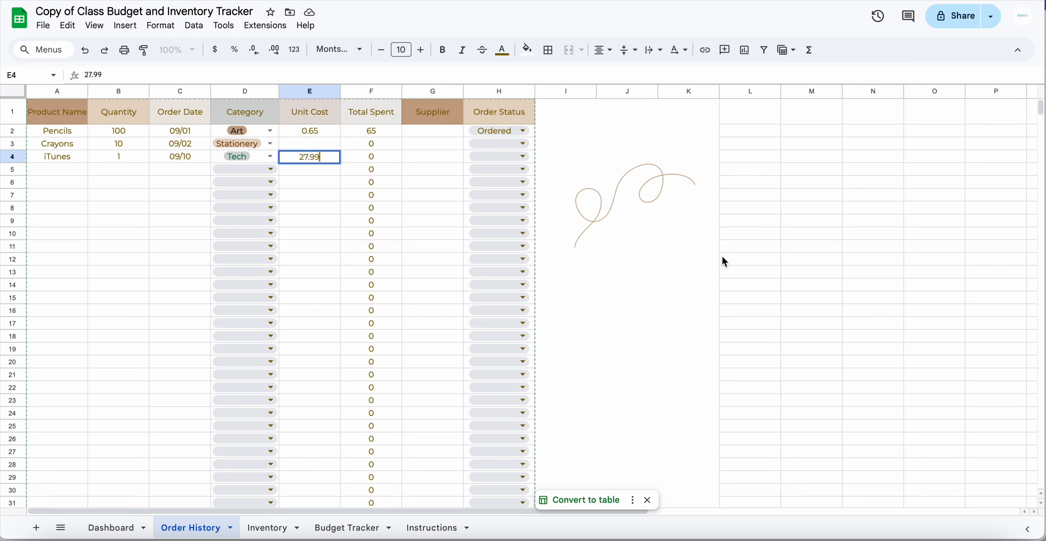
click(426, 162)
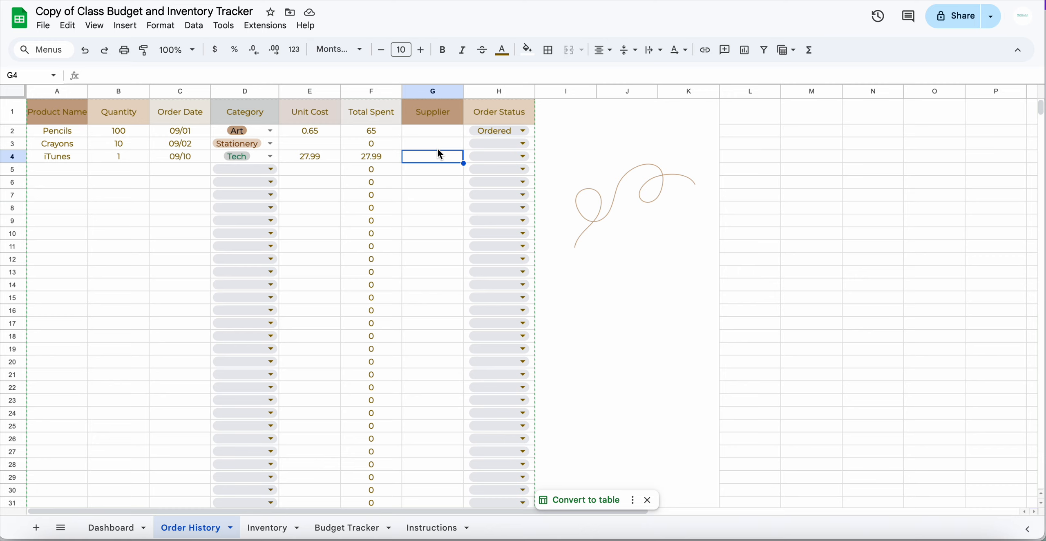
text(Apple)
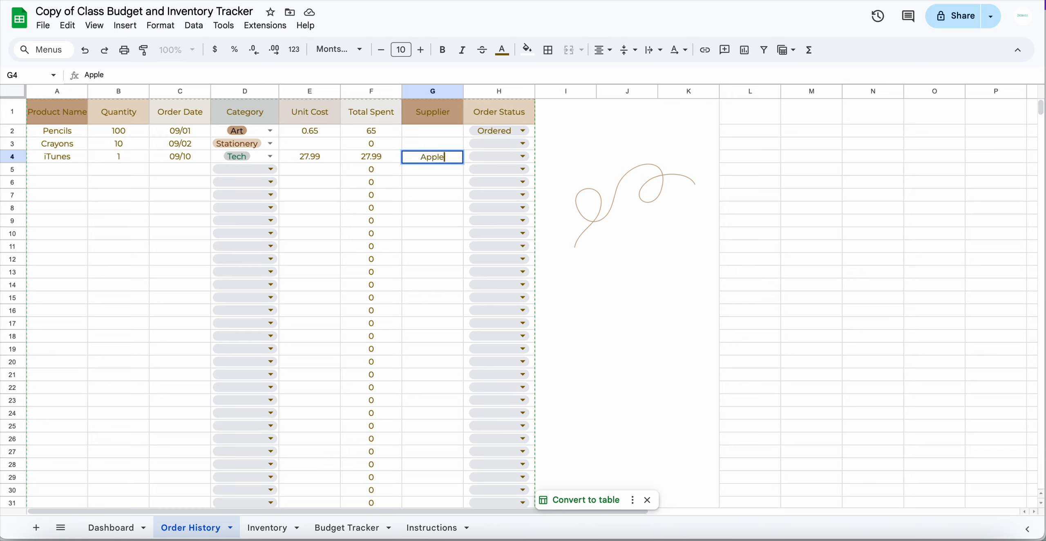
click(821, 225)
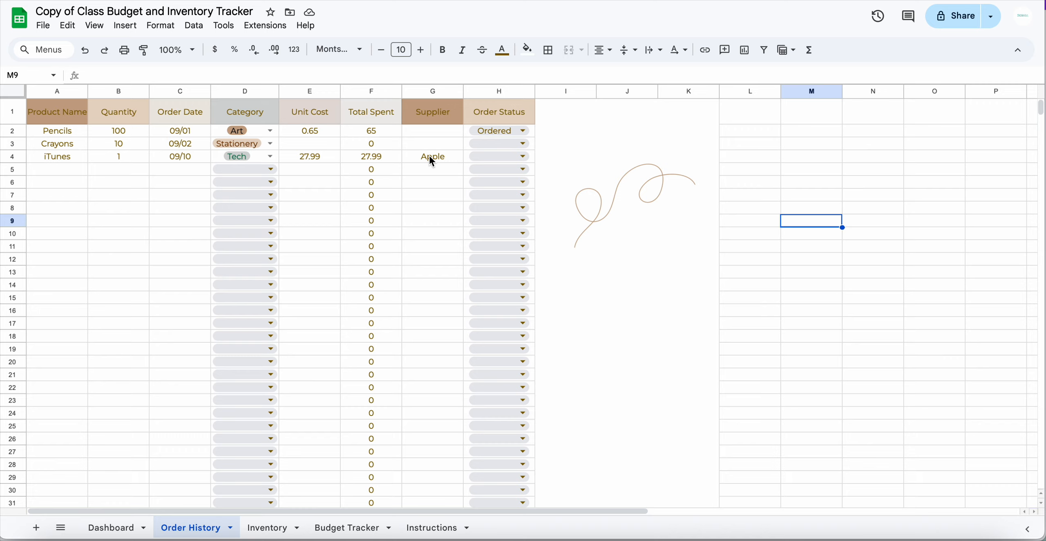
click(502, 157)
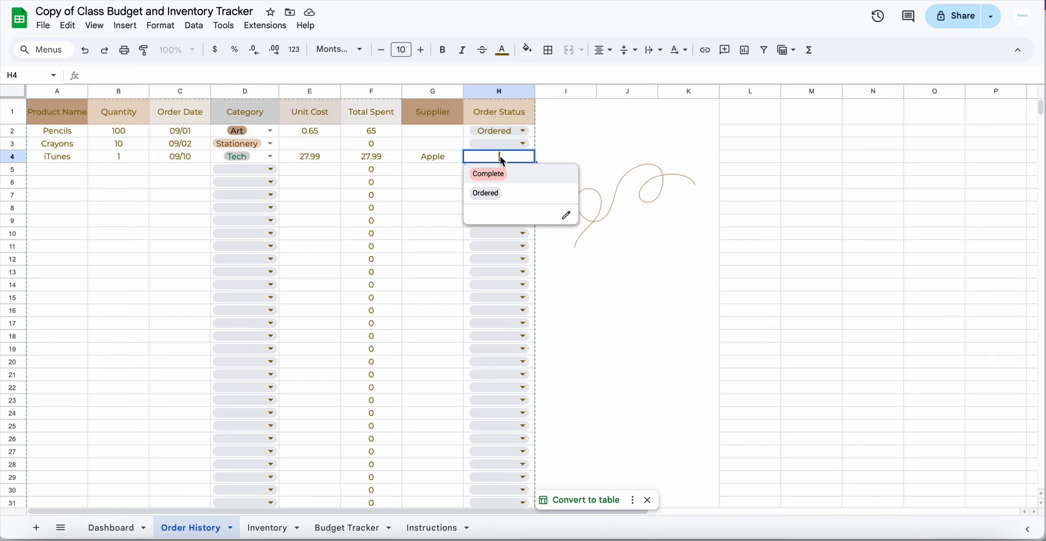
Change the iTunes order status in H4 from Ordered to Complete
click(487, 193)
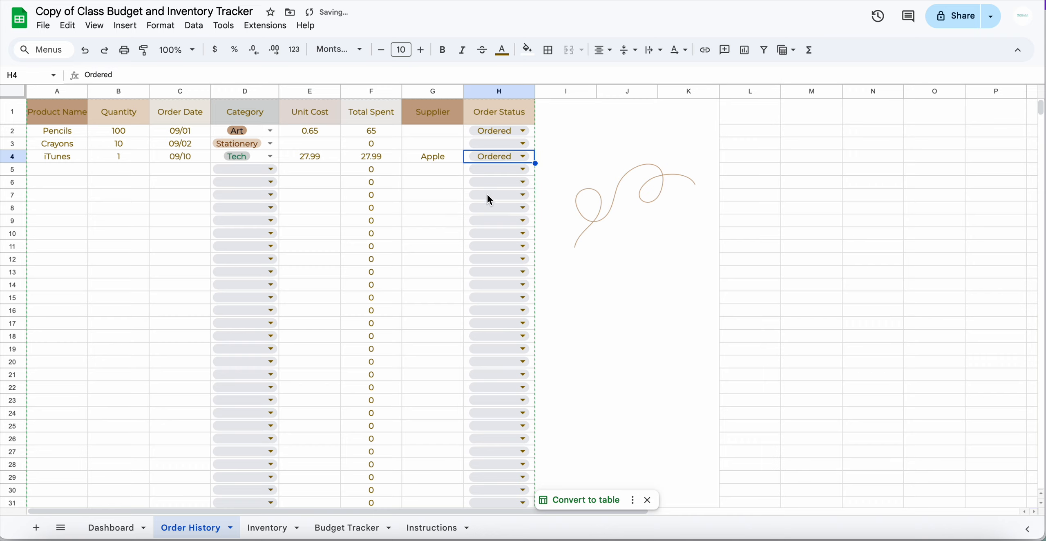
click(523, 157)
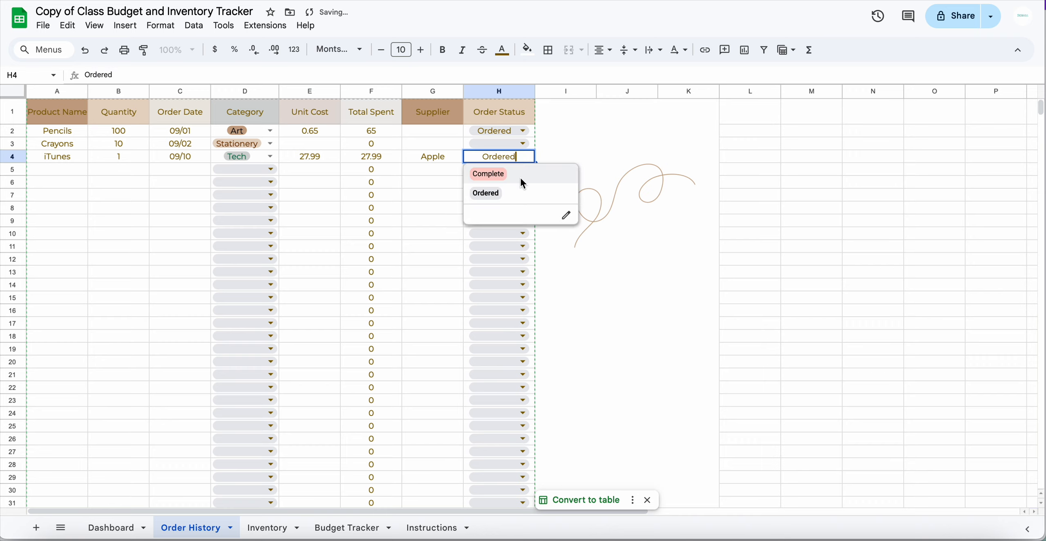
click(520, 175)
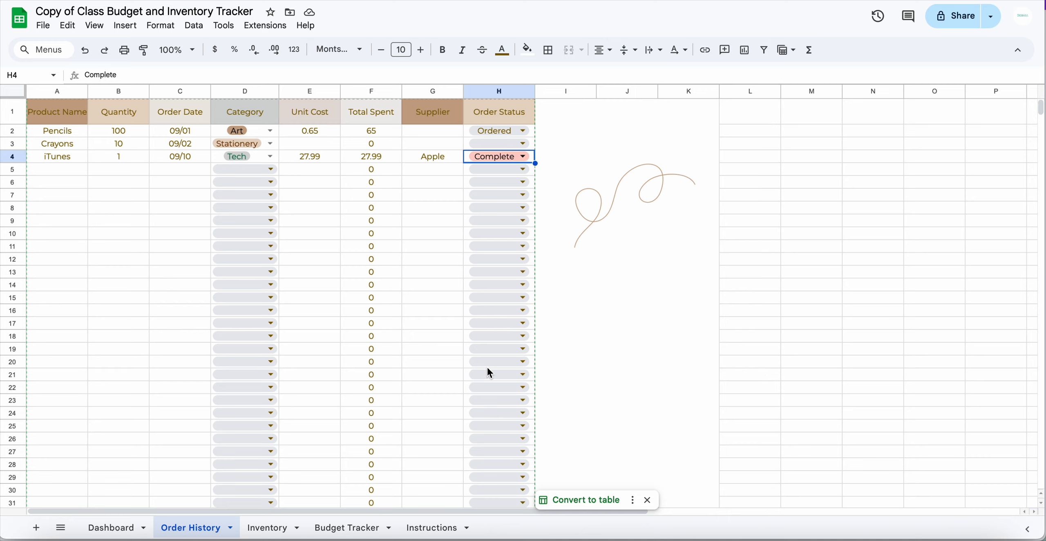
click(66, 160)
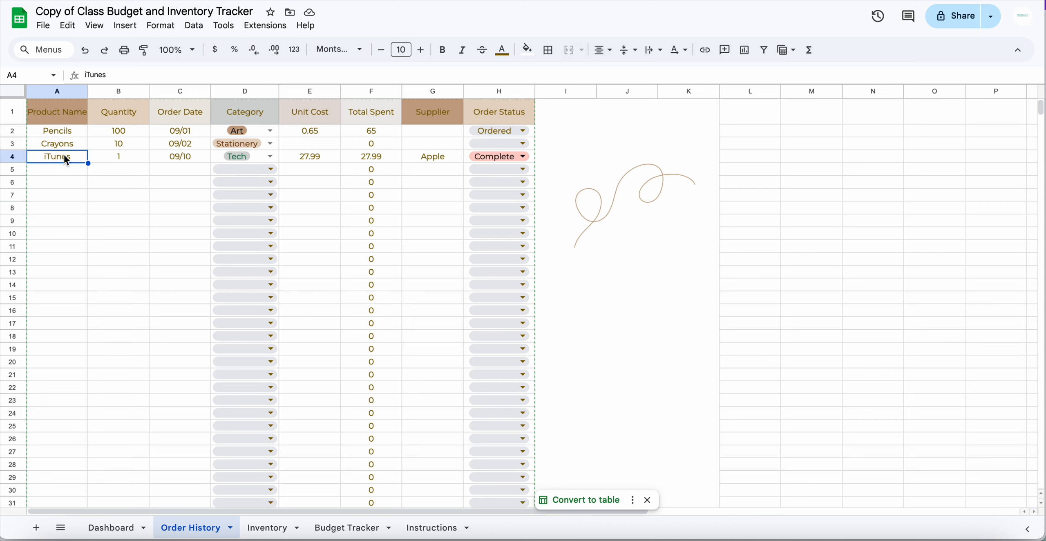
Clear the leftover test order values across row 4 of Order History
key(Delete)
key(Right)
key(Delete)
key(Right)
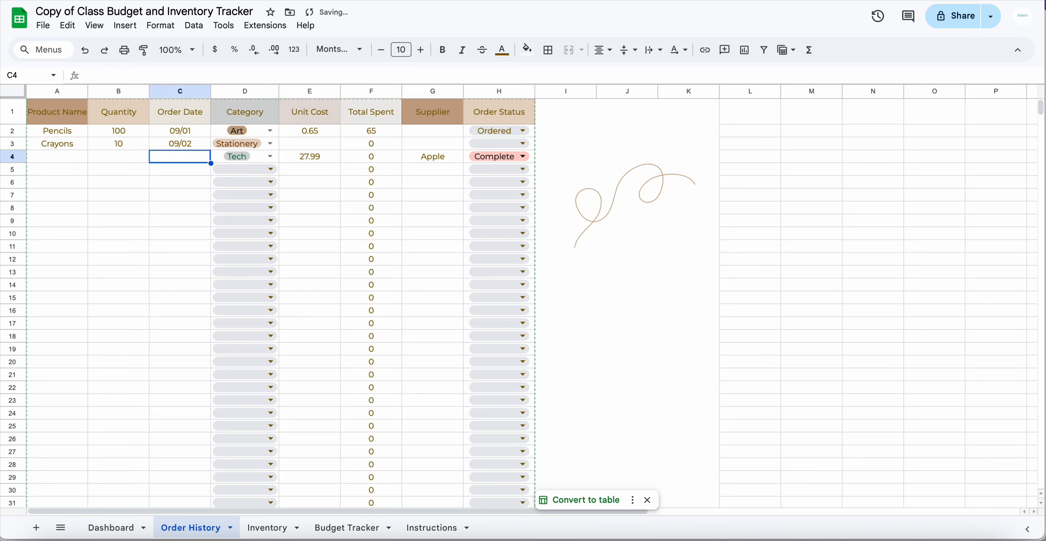
key(Delete)
key(Right)
key(Delete)
key(Right)
key(Delete)
key(Right)
key(Delete)
key(Right)
key(Delete)
key(Right)
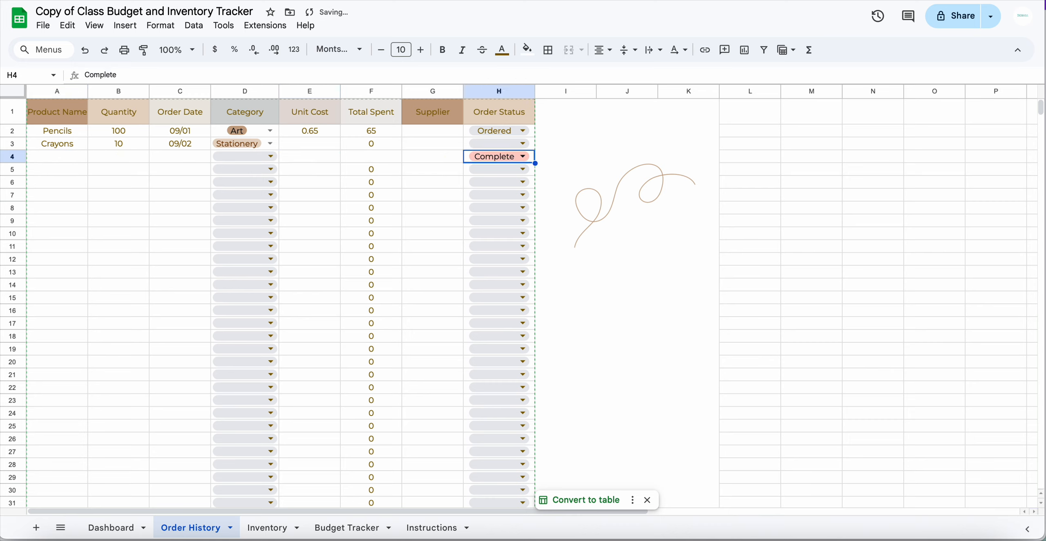
key(Delete)
Restore F4's Total Spent formula by filling it down from F3
click(382, 158)
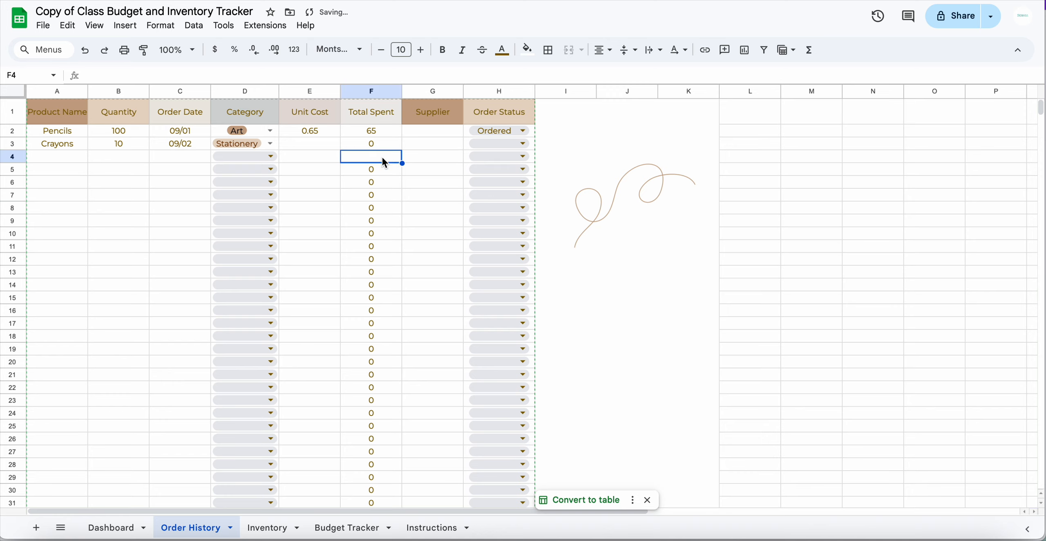
click(383, 144)
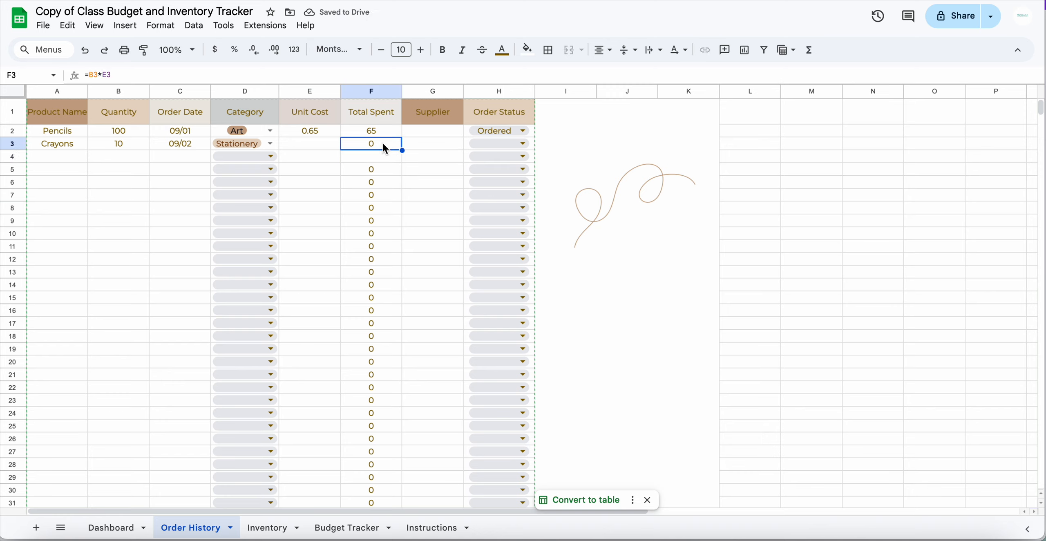
drag(402, 150, 399, 159)
click(436, 167)
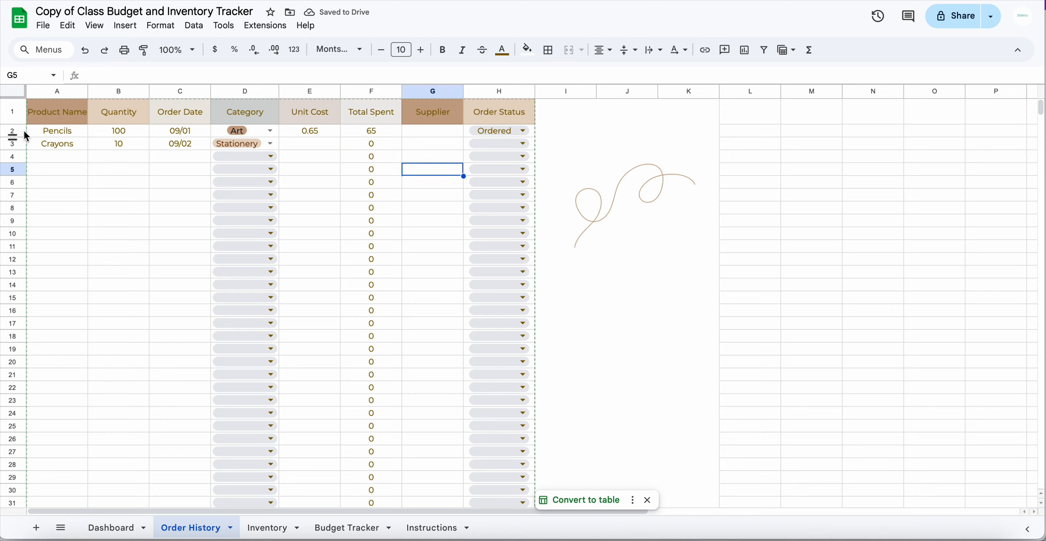
drag(56, 130, 506, 139)
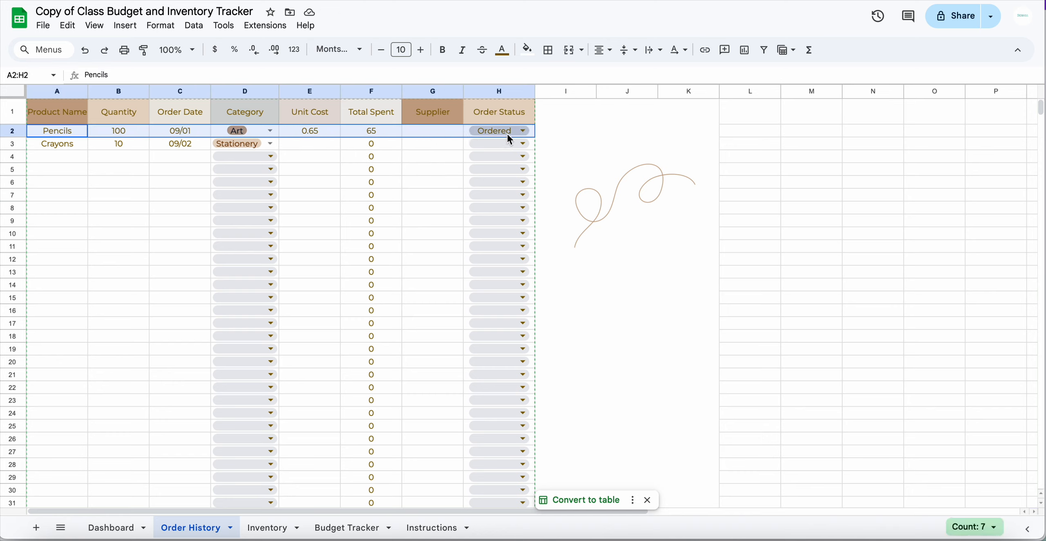
click(805, 234)
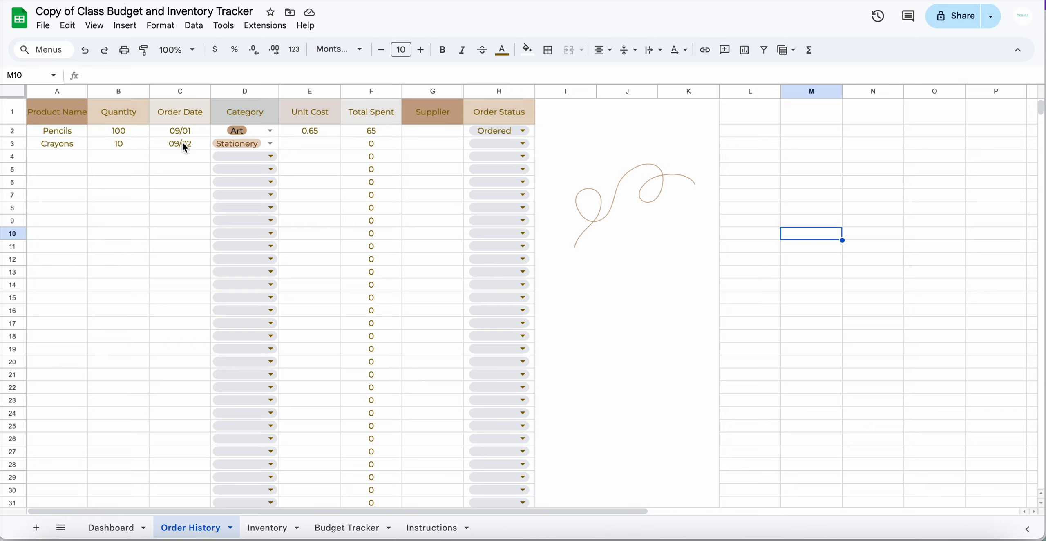
click(268, 527)
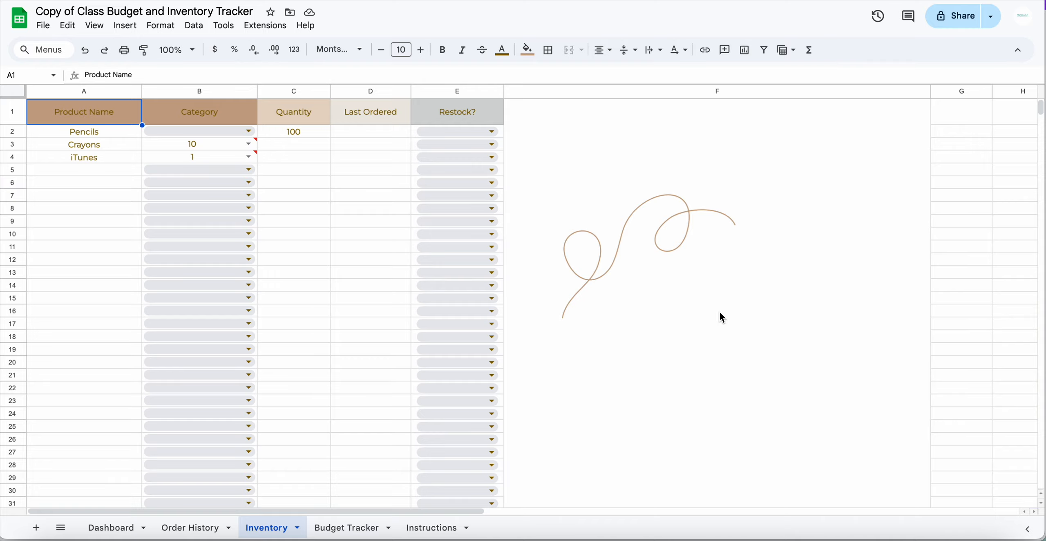
Delete the iTunes name and its quantity 1 from A4:B4 on the Inventory sheet
click(201, 530)
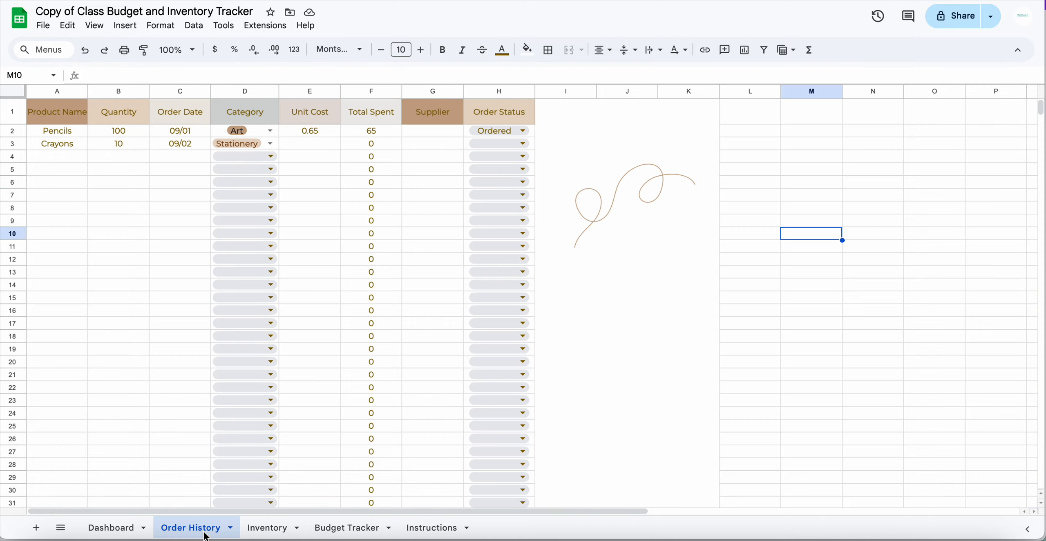
click(277, 532)
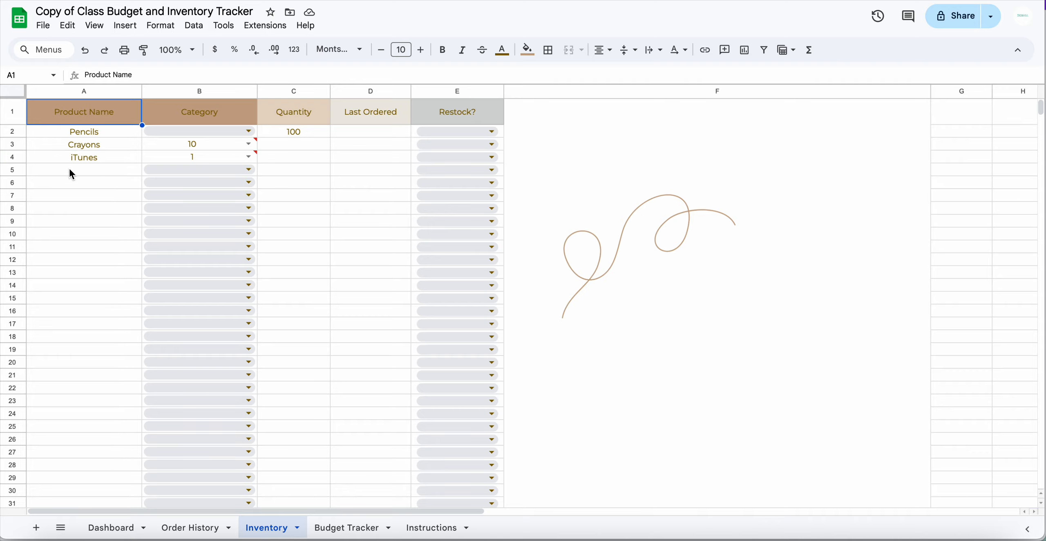
click(97, 158)
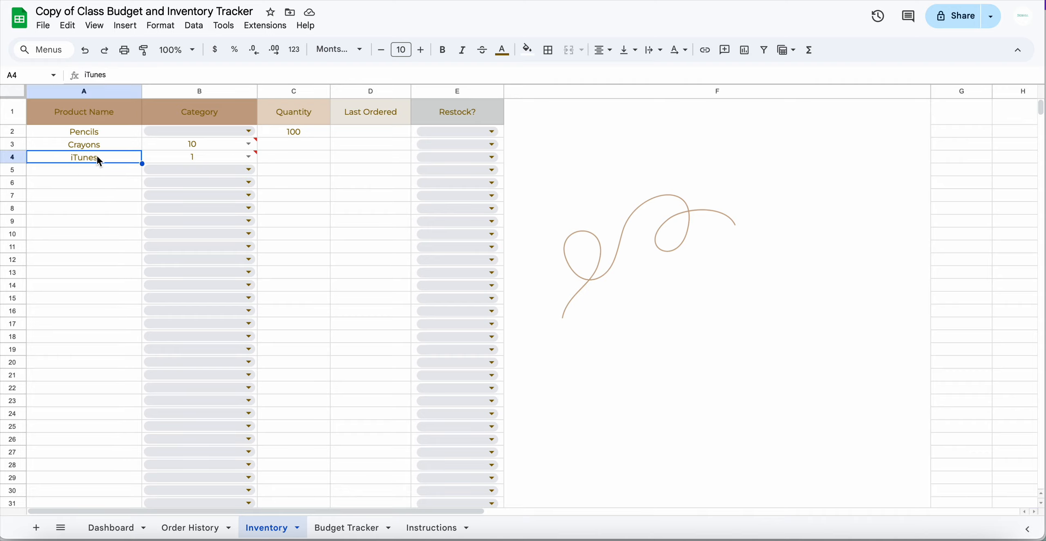
key(Delete)
click(230, 155)
key(Delete)
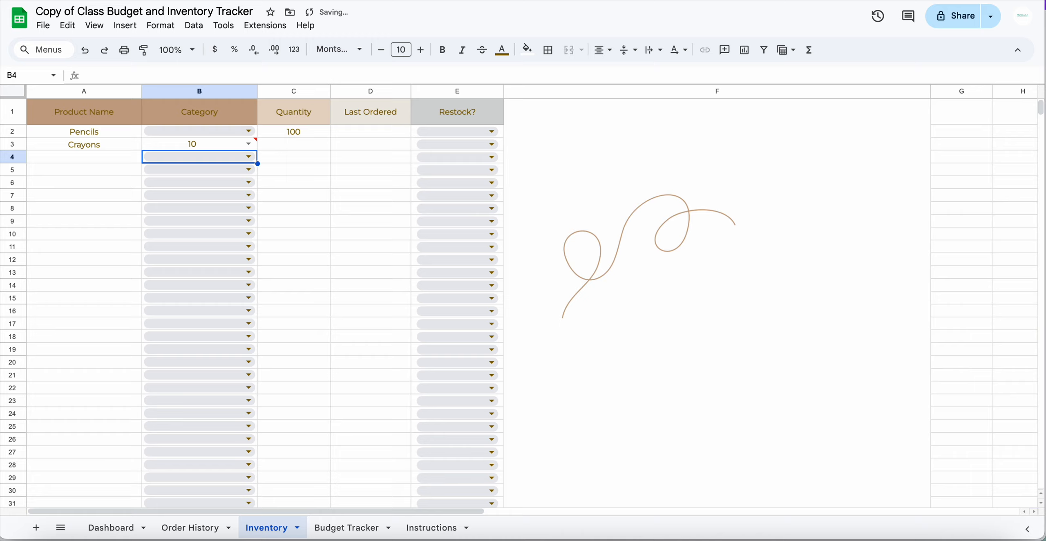
Check the Pencils row's Category and Restock? choices without changing anything
click(687, 254)
click(520, 433)
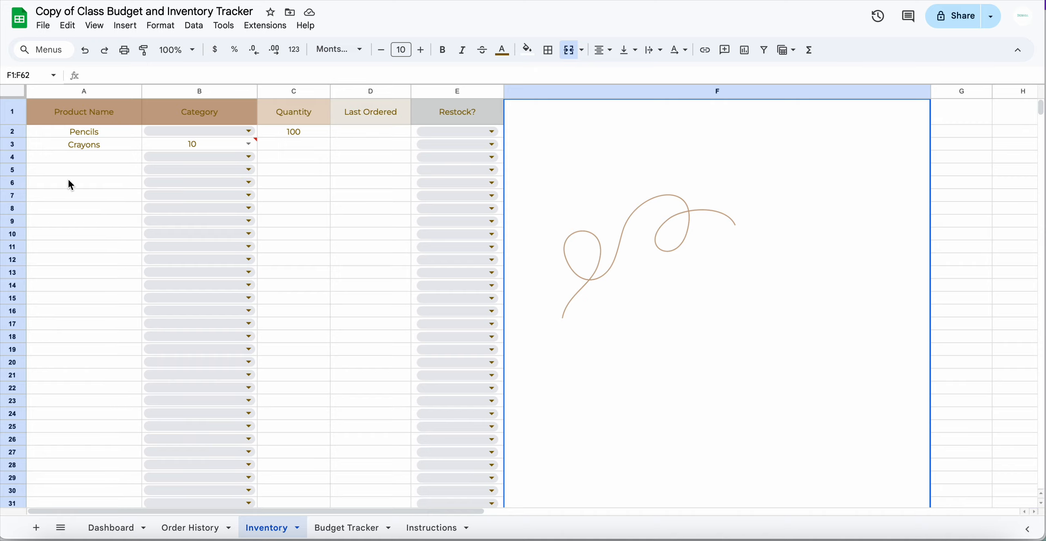
click(80, 161)
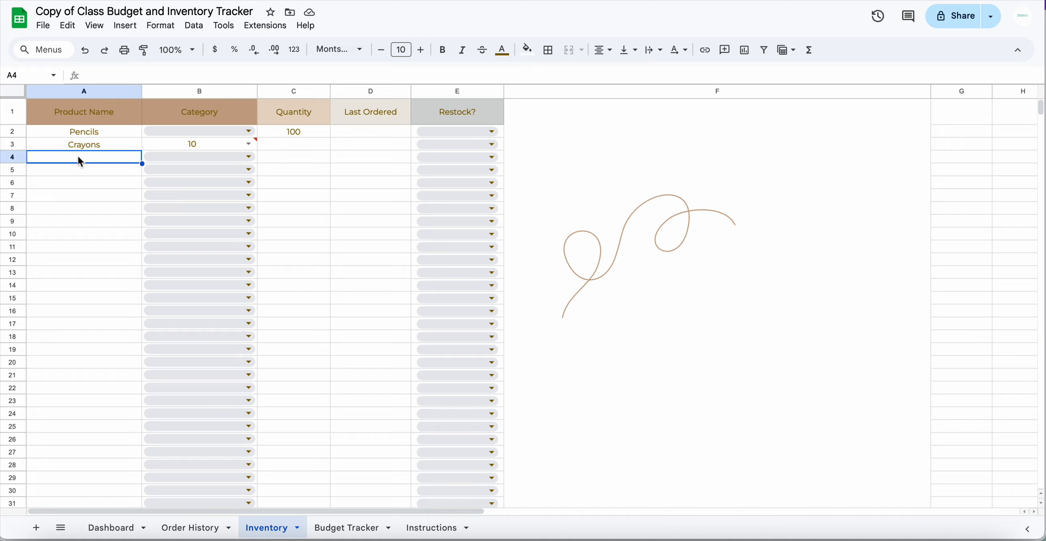
click(214, 130)
click(303, 132)
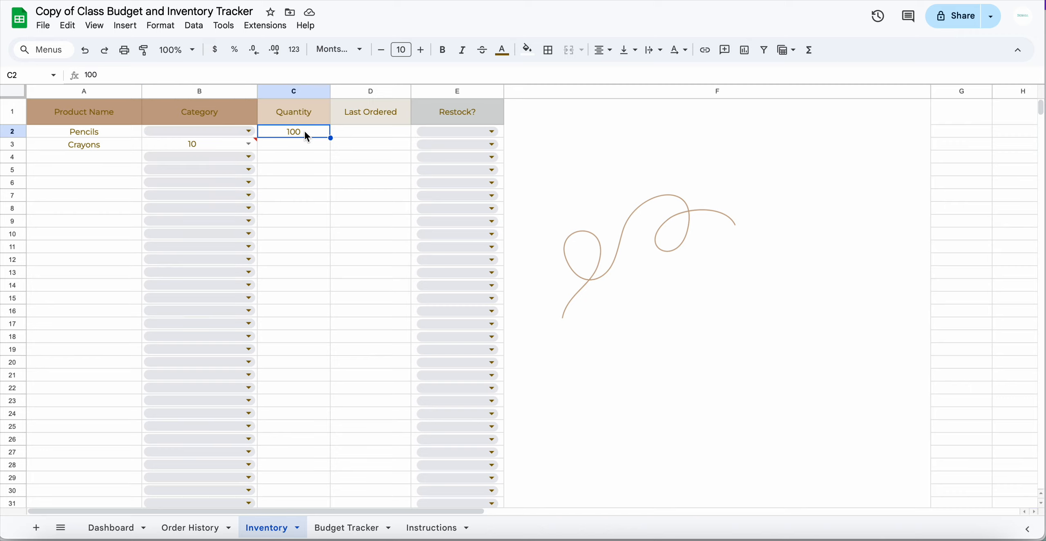
click(373, 133)
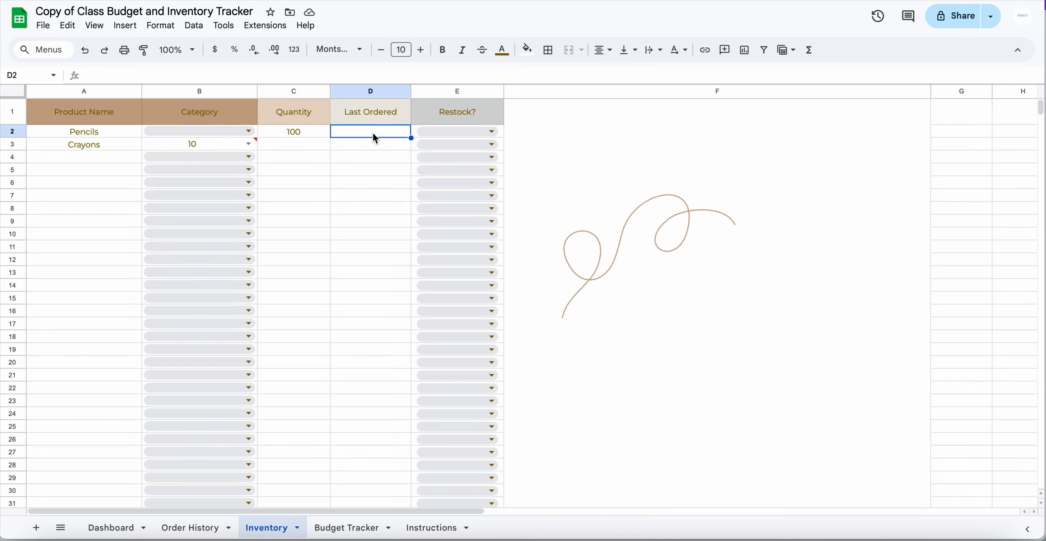
click(479, 135)
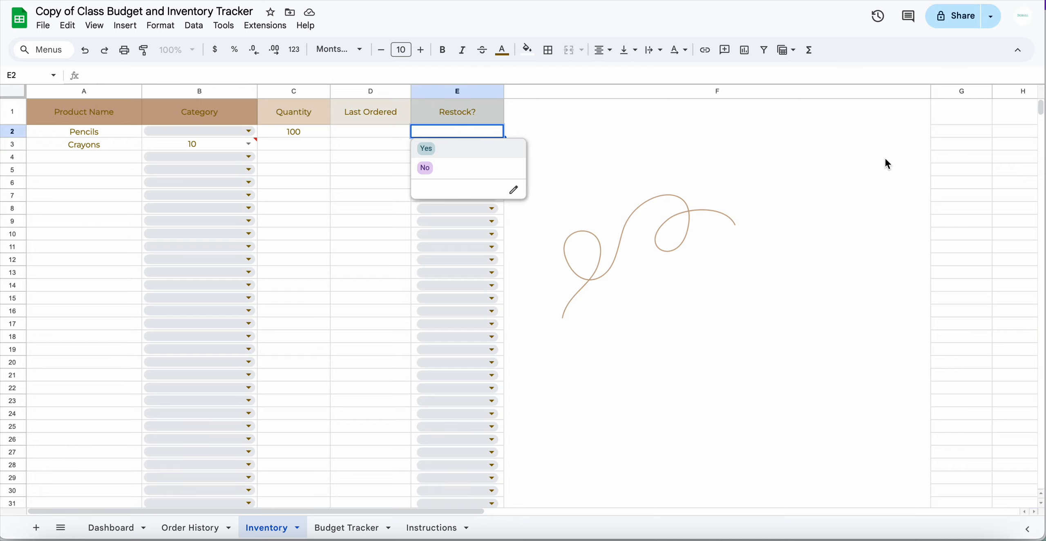
click(961, 162)
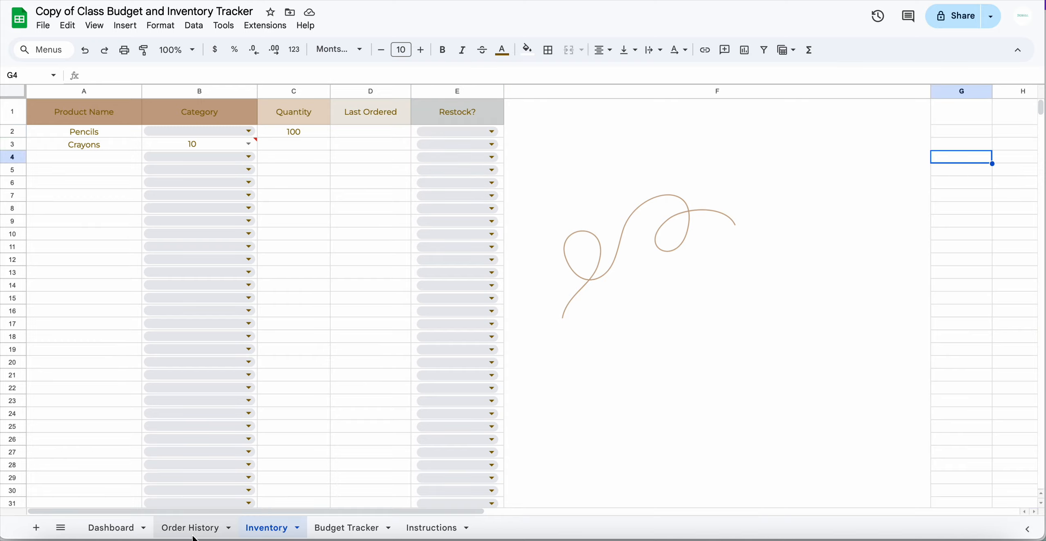
click(343, 531)
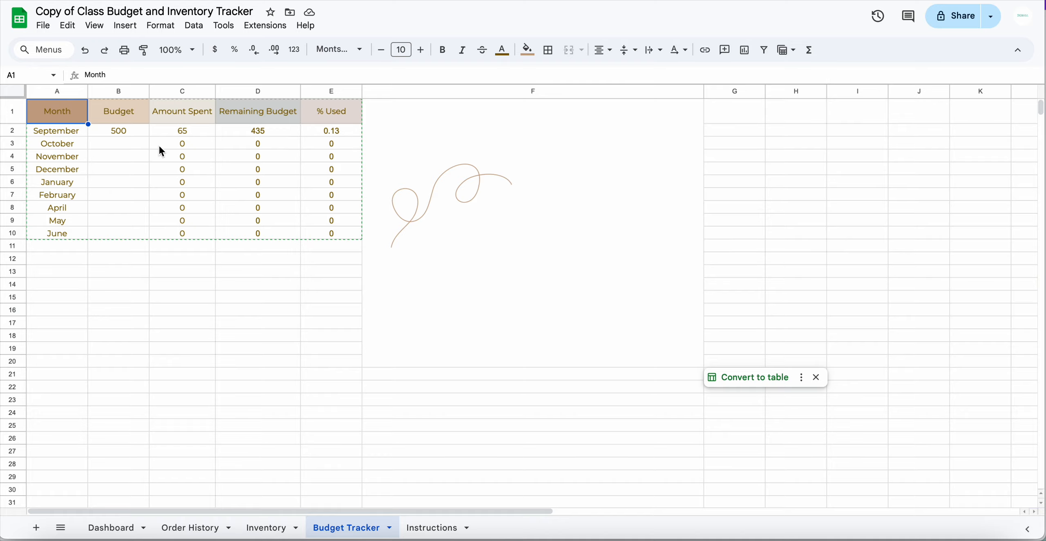
click(210, 127)
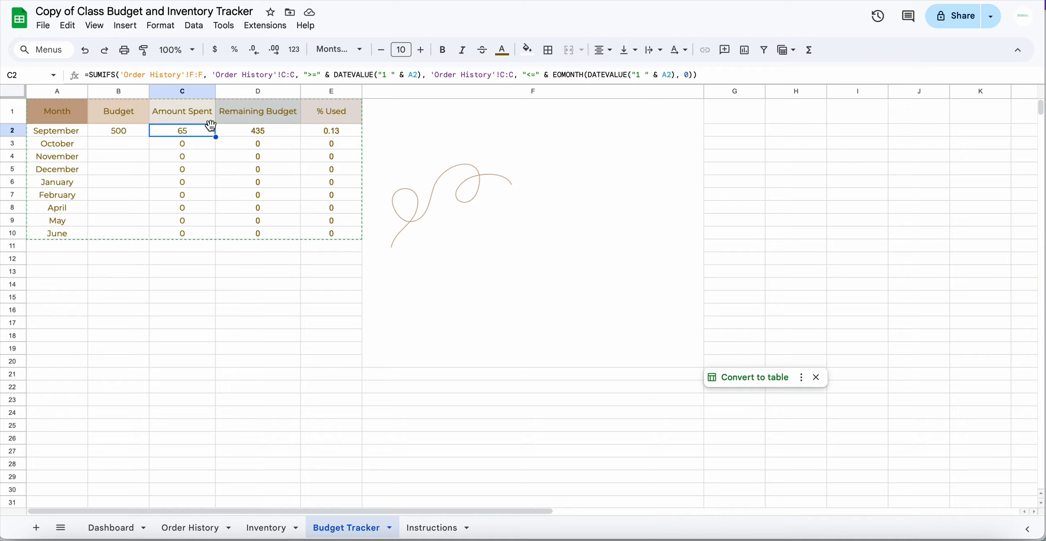
click(210, 319)
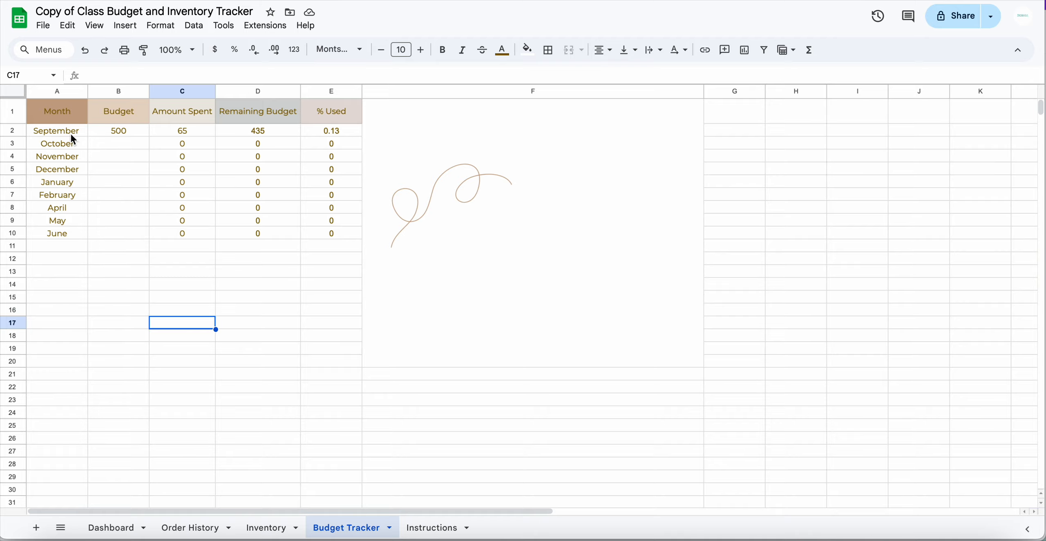
click(194, 133)
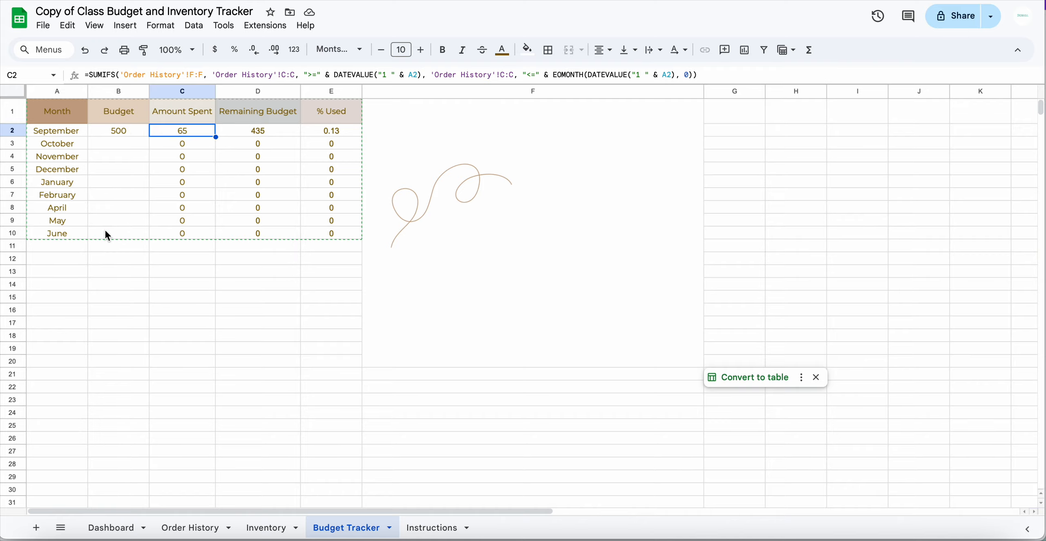
click(137, 136)
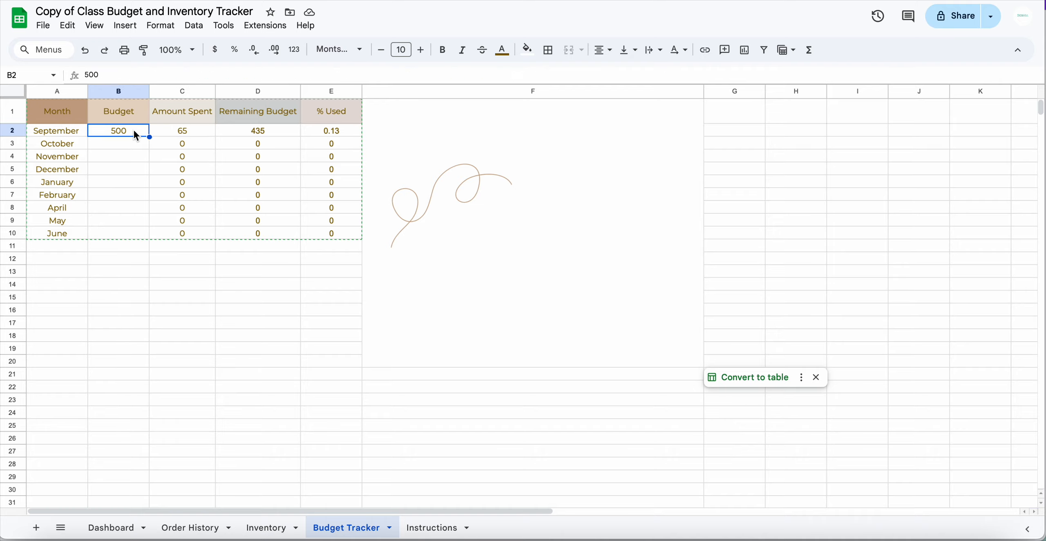
click(269, 133)
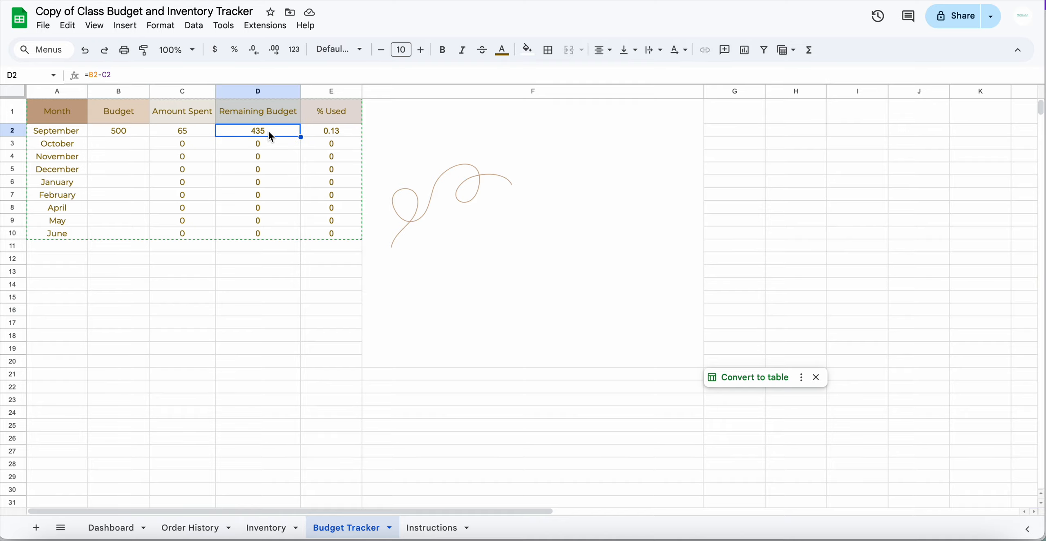
click(119, 143)
Enter a trial 435 October budget in B3, then delete it so October is blank
text(435)
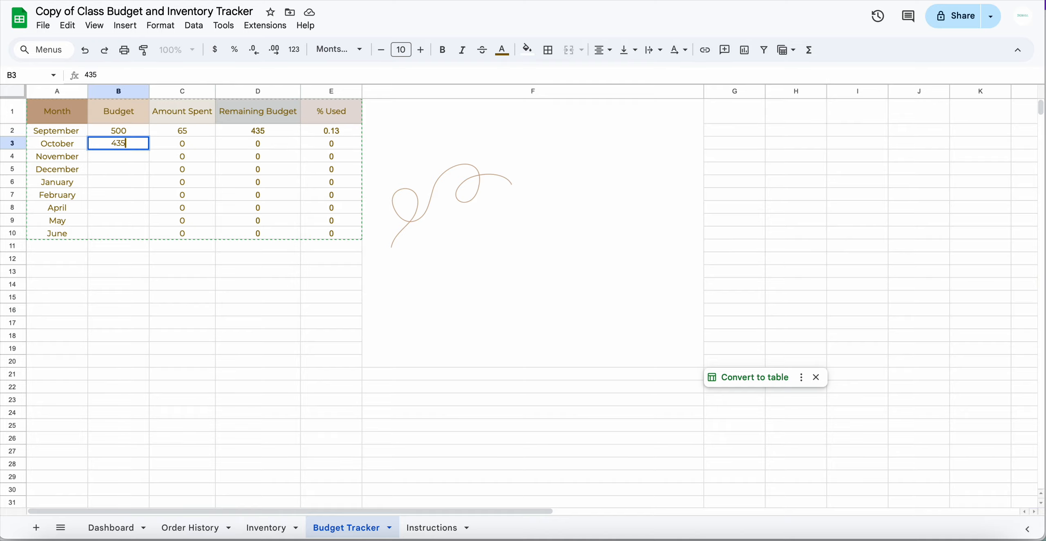
click(221, 348)
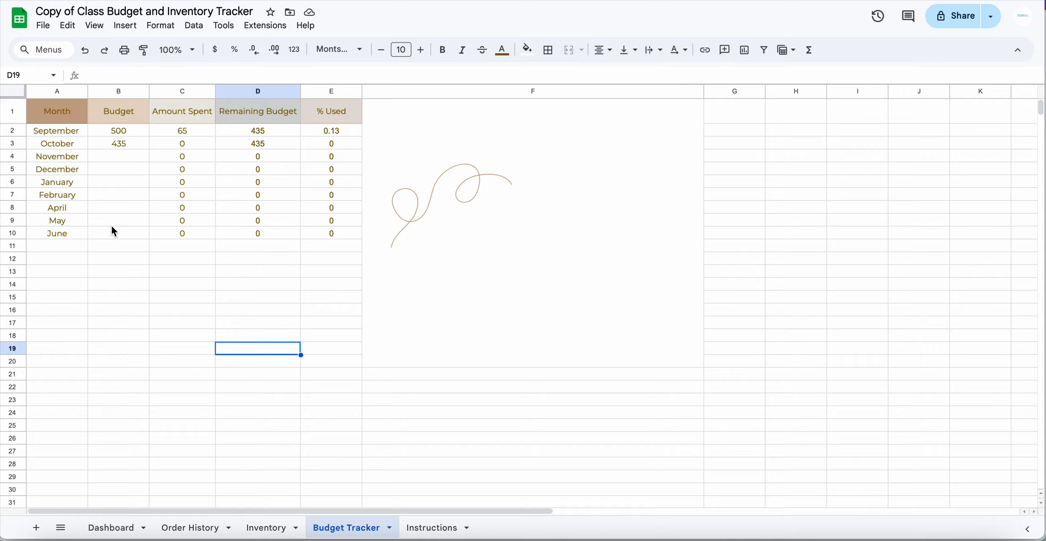
click(125, 143)
key(Delete)
click(218, 344)
click(128, 133)
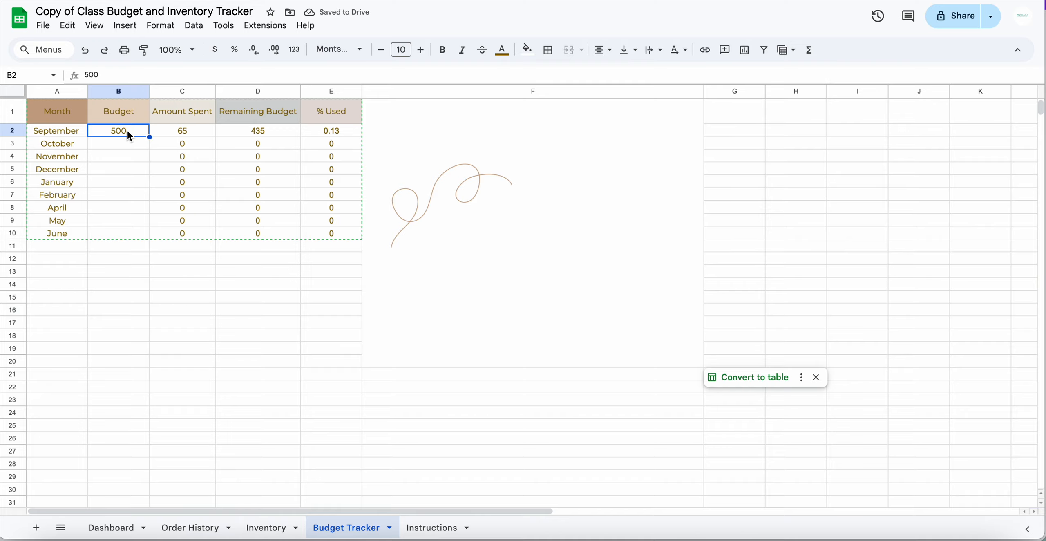
click(261, 313)
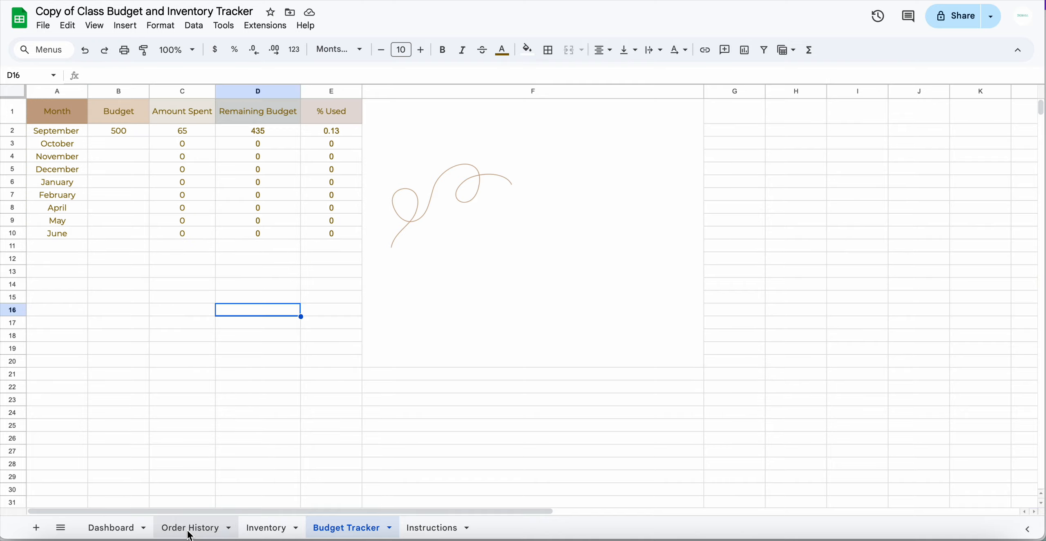
click(189, 528)
Enter Markers, quantity 15 and order date 10/01 in row 4 of Order History
click(67, 163)
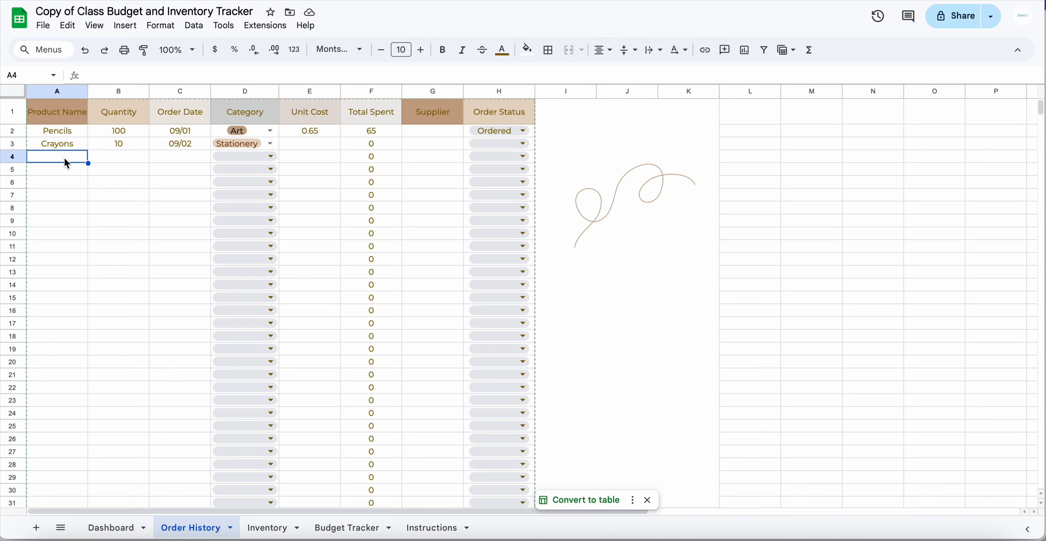
text(Markser)
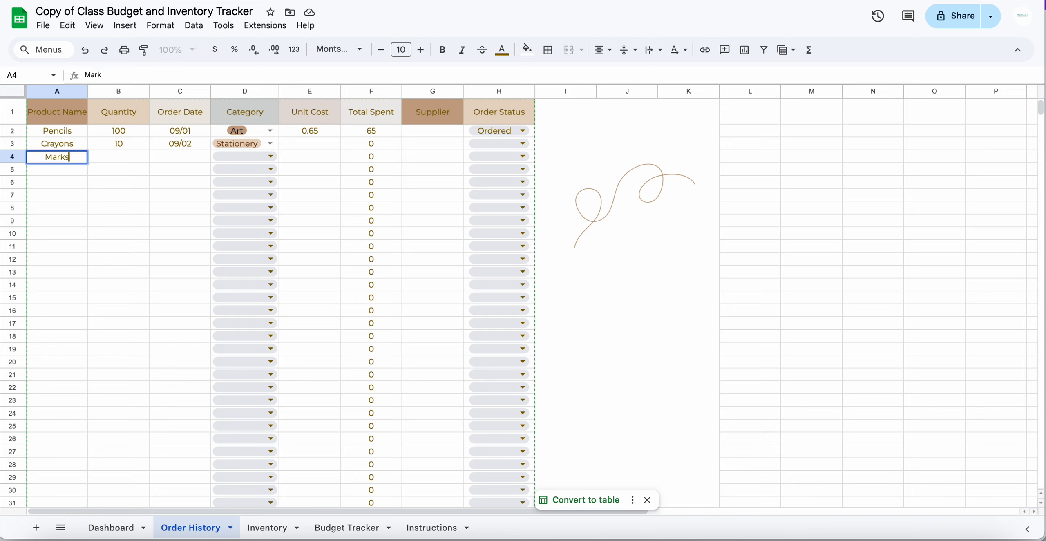
key(BackSpace)
key(BackSpace)
key(BackSpace)
text(ers)
click(131, 157)
text(15)
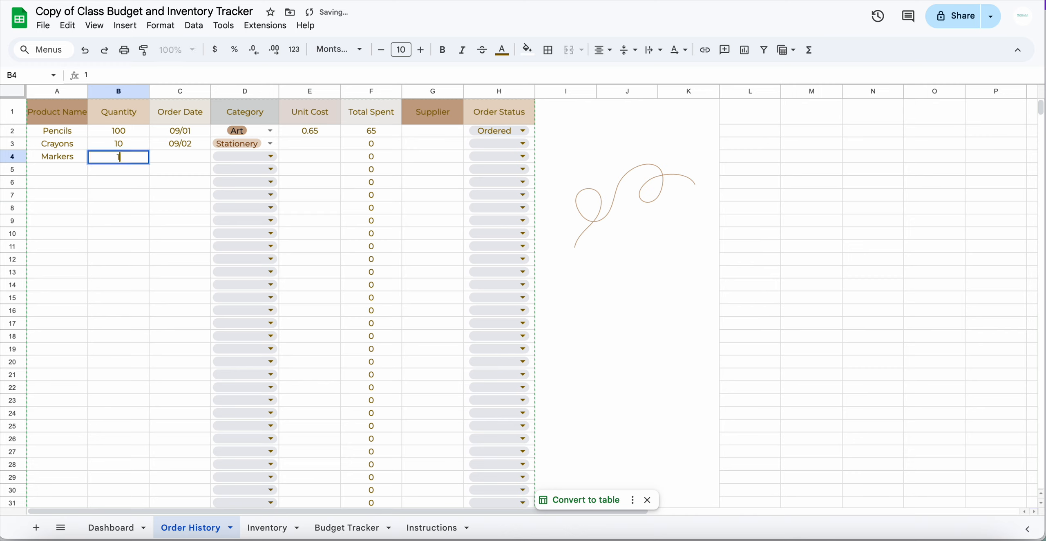
click(191, 162)
text(10/)
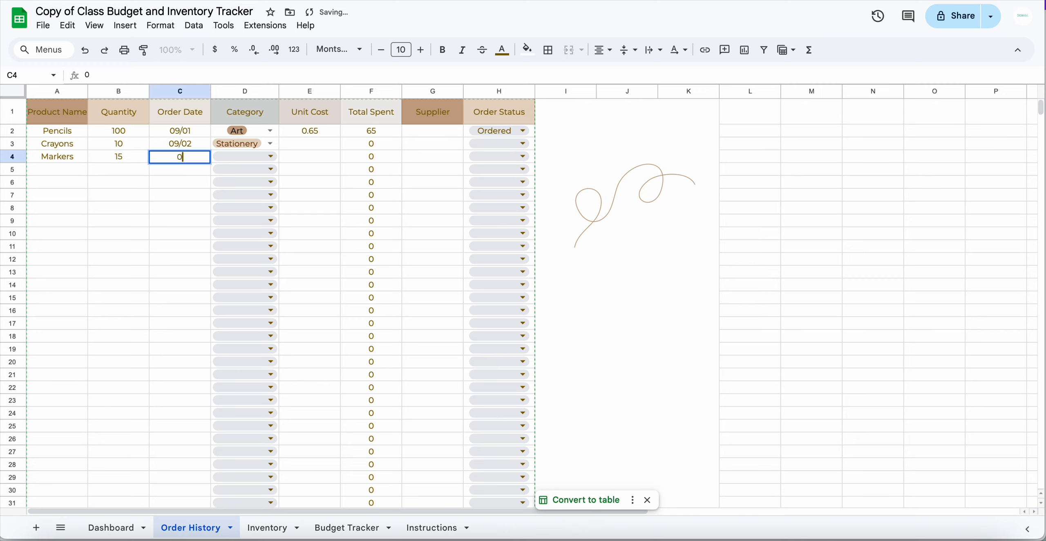
text(01)
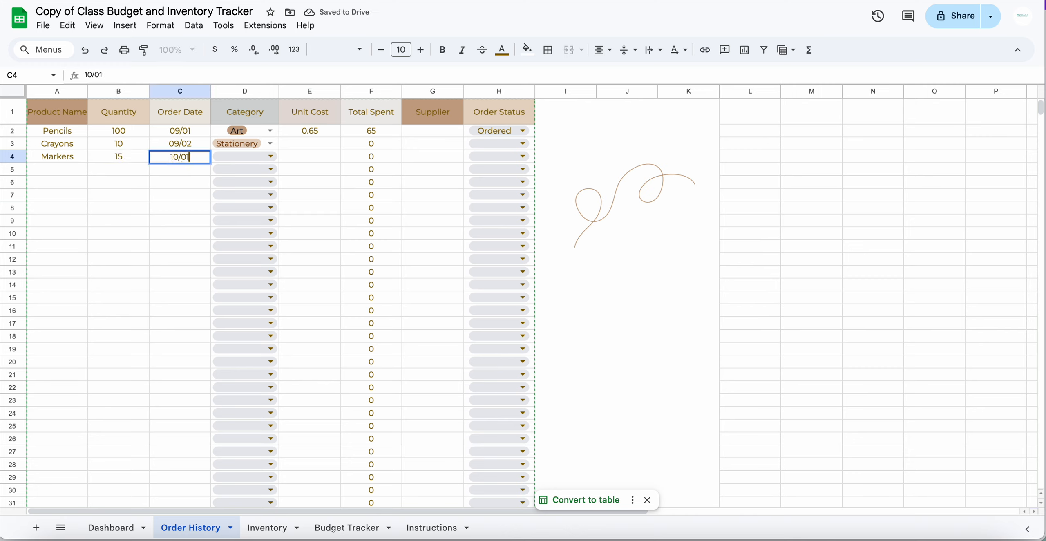
Set the Markers order's category to Art and unit cost to 1.00
click(253, 159)
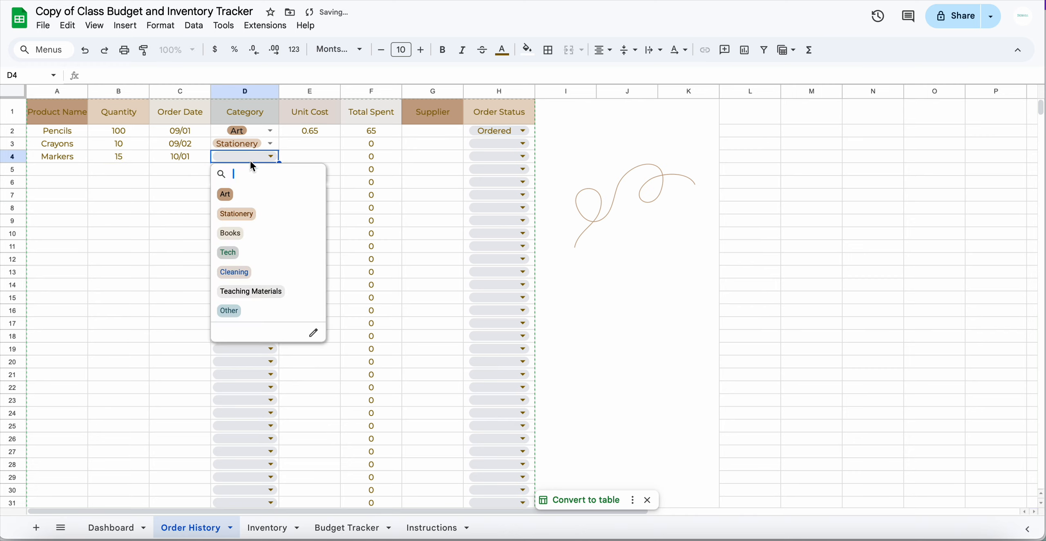
click(224, 195)
click(308, 163)
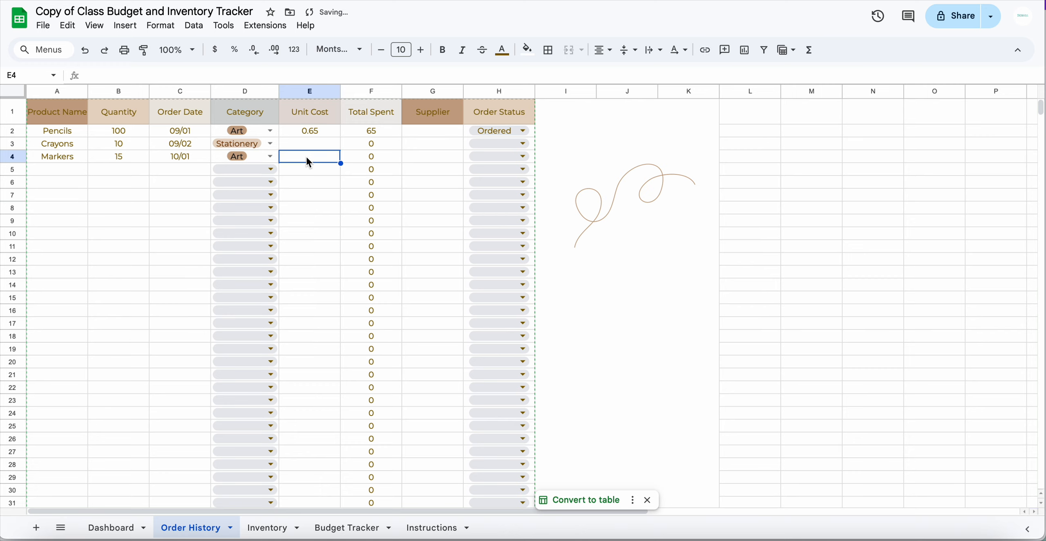
text(1.00)
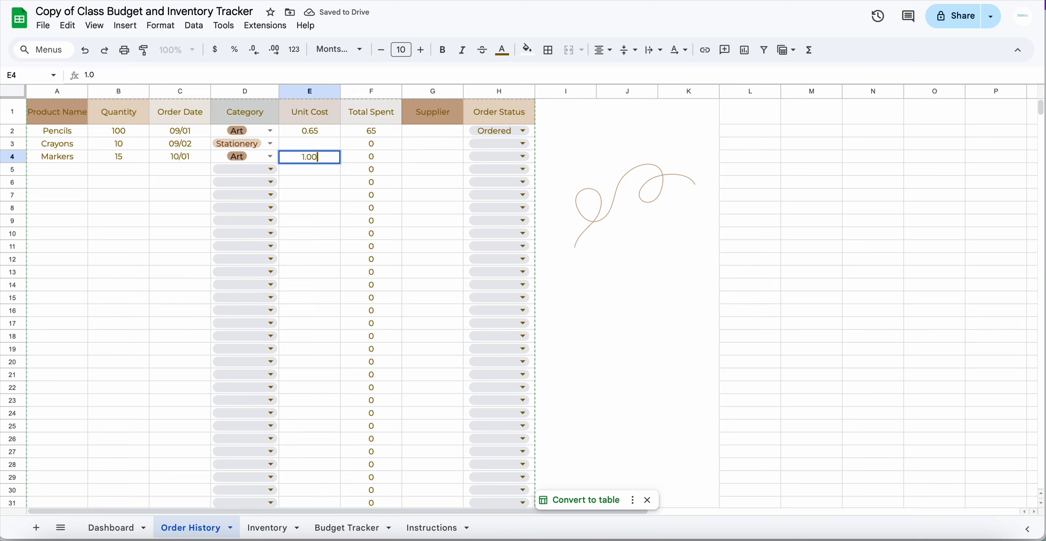
click(429, 170)
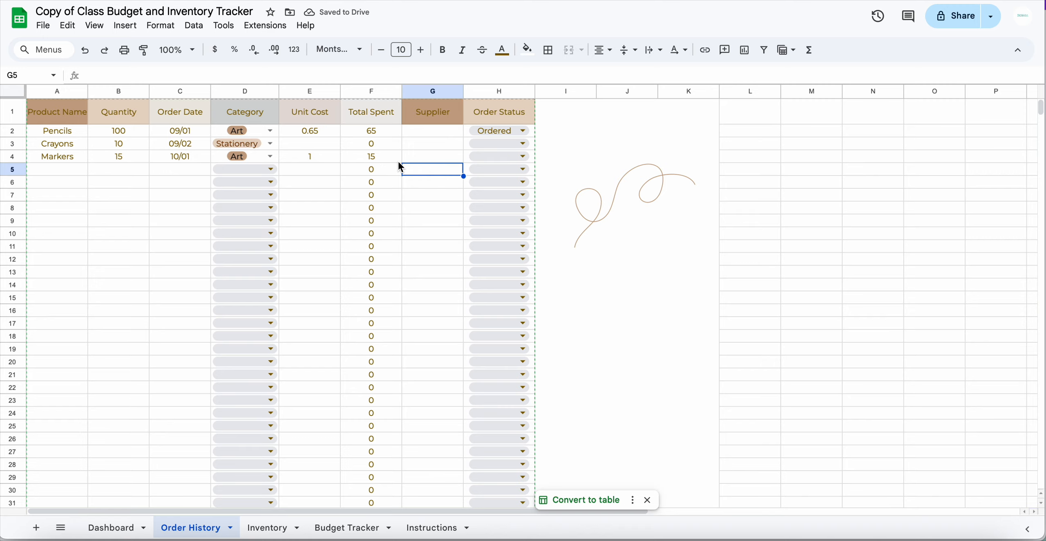
click(351, 528)
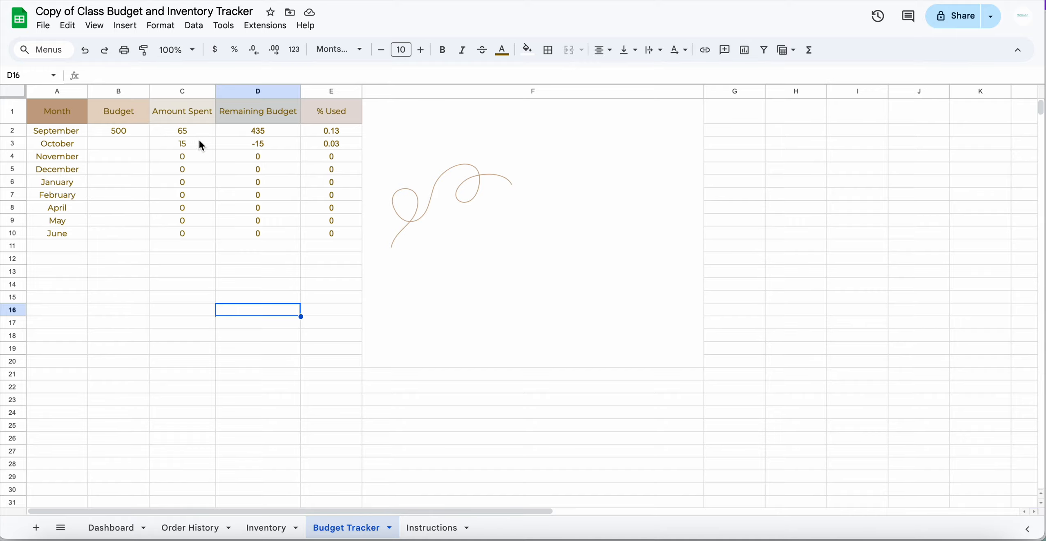
Enter 435 as October's budget in B3, leaving 420 remaining
click(128, 141)
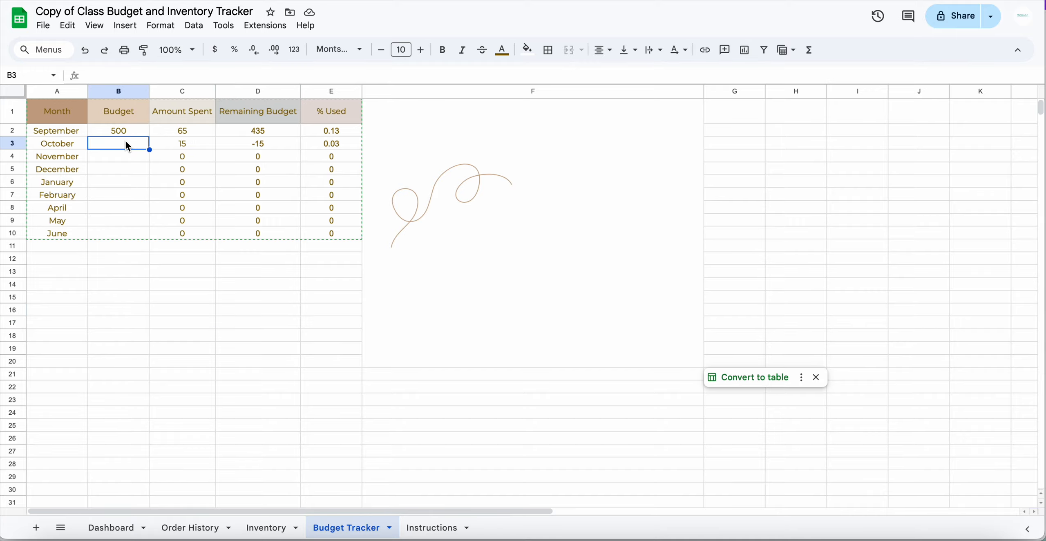
text(435)
key(Return)
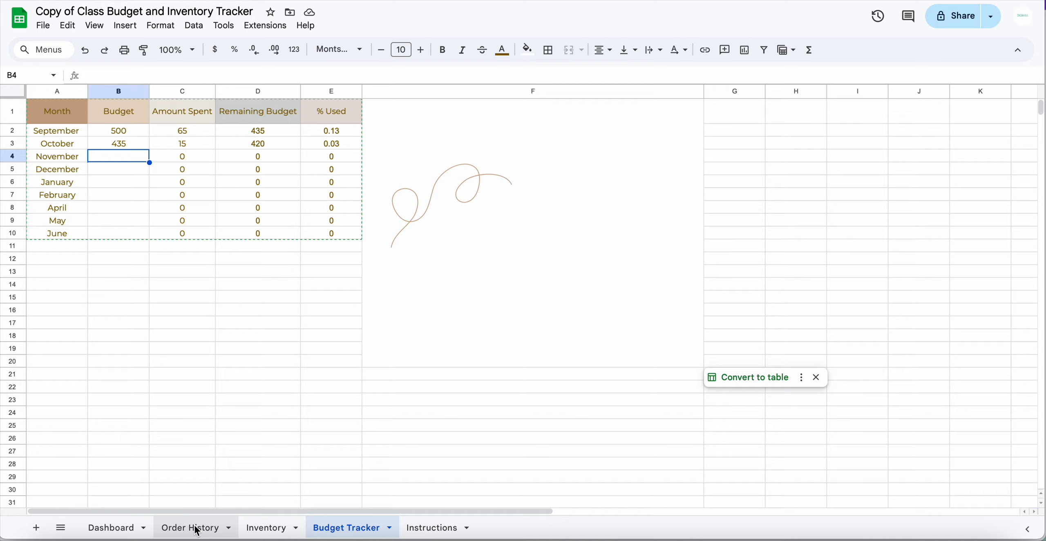
click(116, 527)
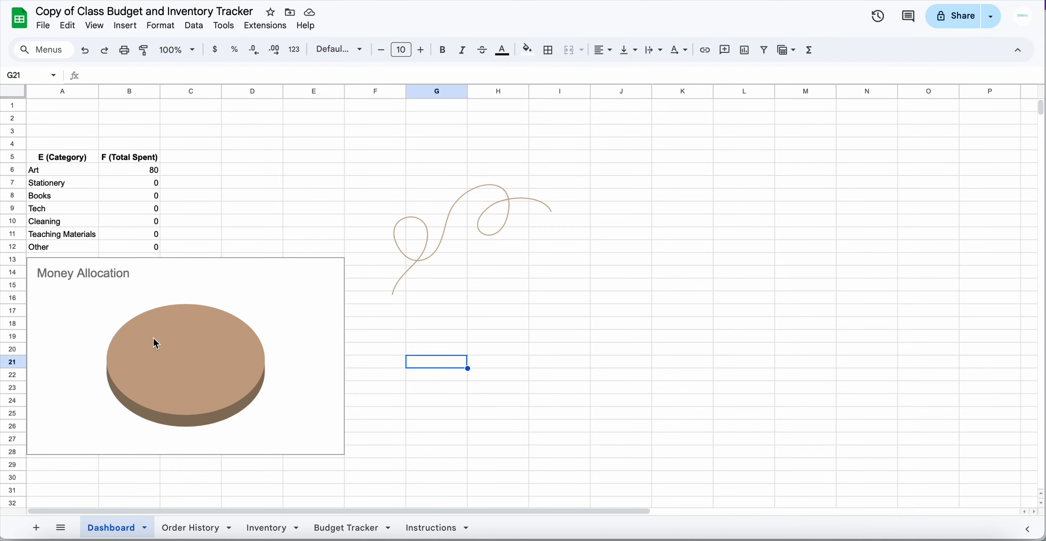
Scroll through the Instructions sheet on changing each tab's category options
click(431, 530)
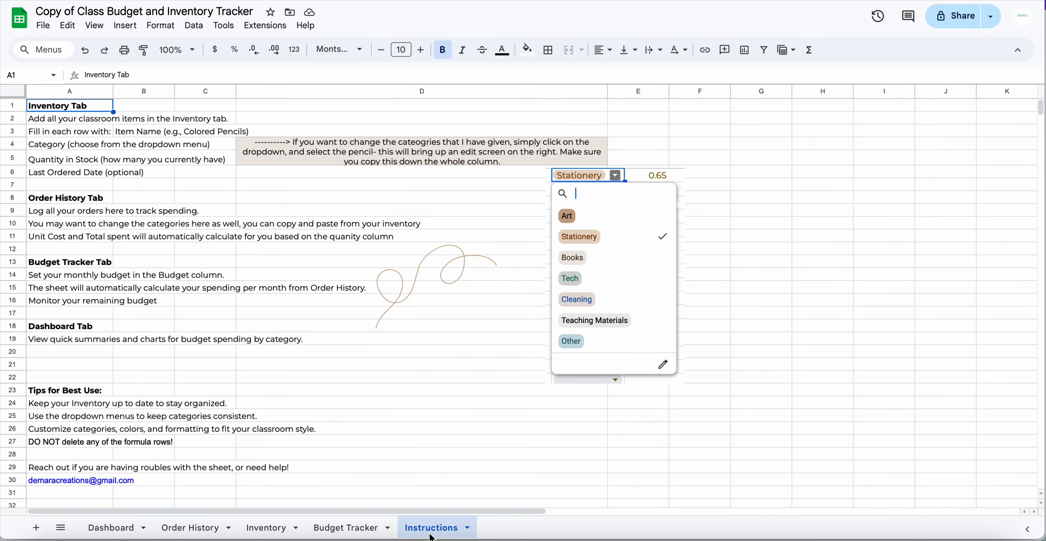
scroll(435, 295, down, 2)
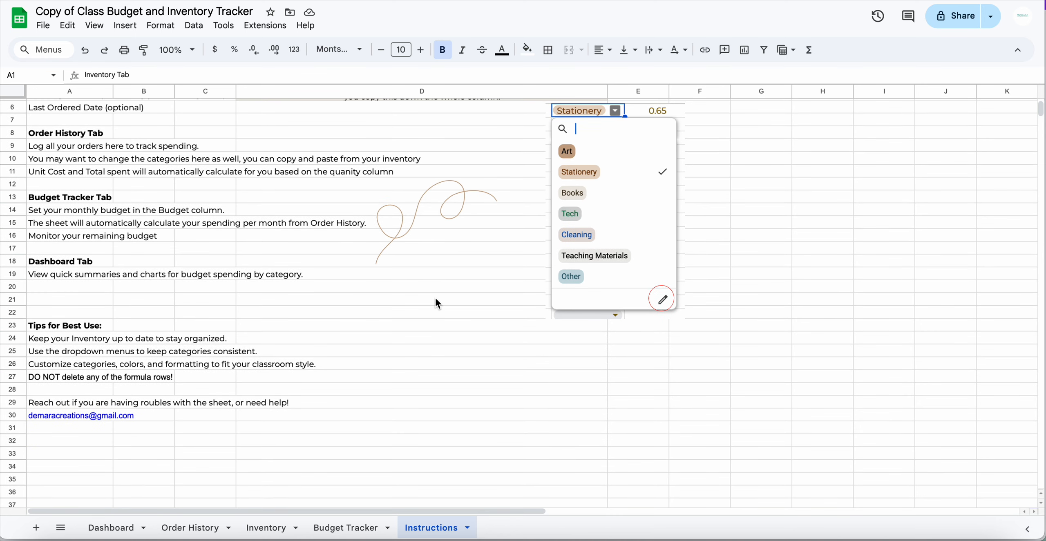
scroll(436, 301, down, 2)
scroll(435, 302, up, 4)
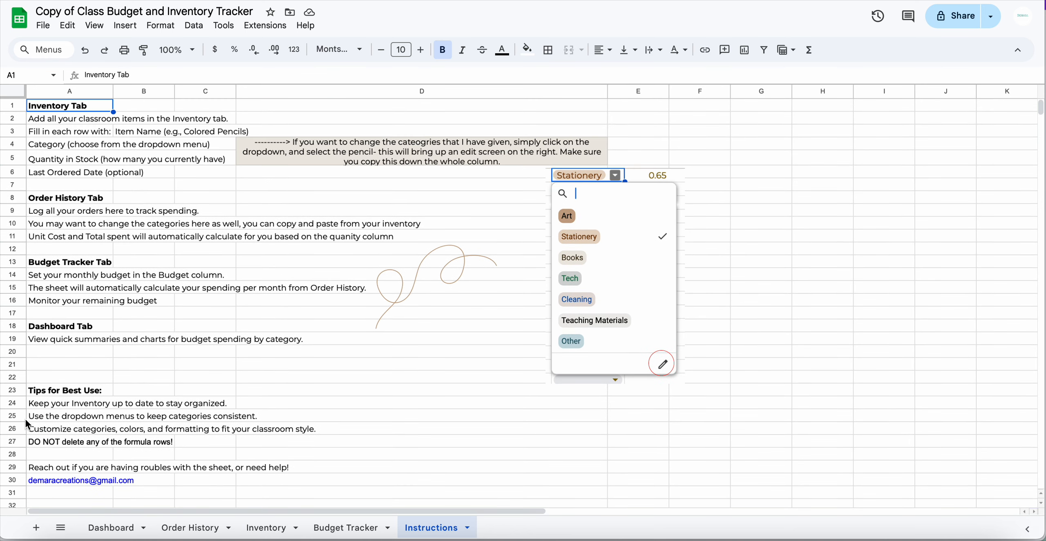